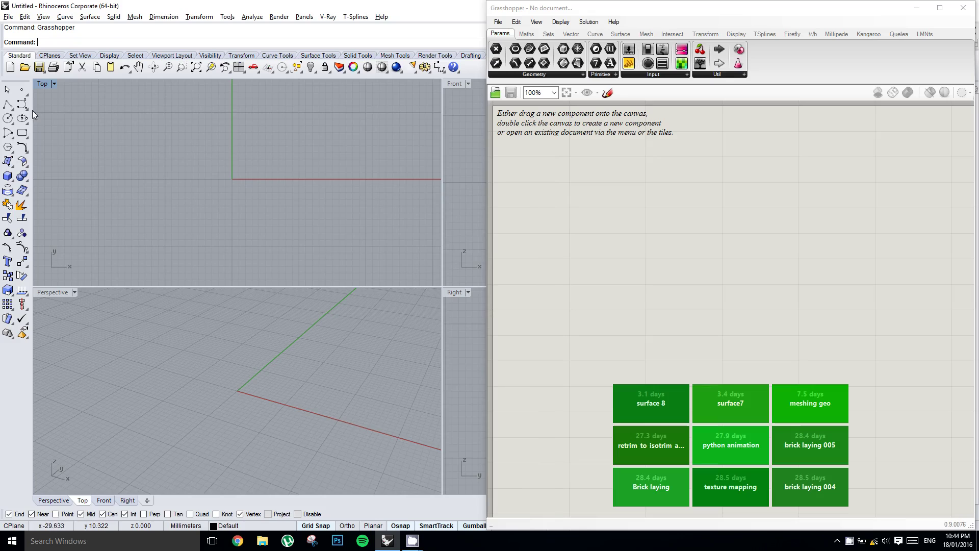
Step: Draw a single-segment polyline in the Top viewport, spanning about 10 mm in X and 6 mm in Y, and select it
left_click(8, 104)
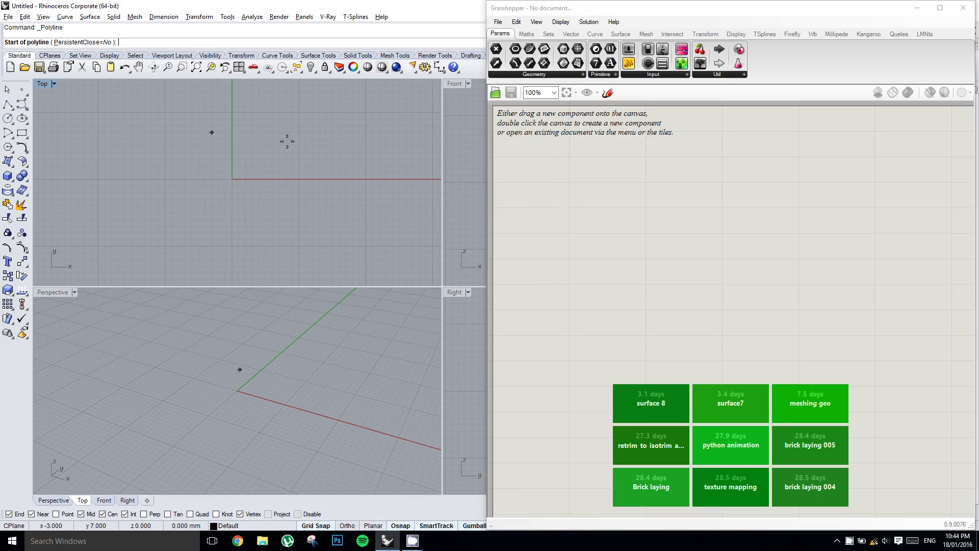
left_click(259, 165)
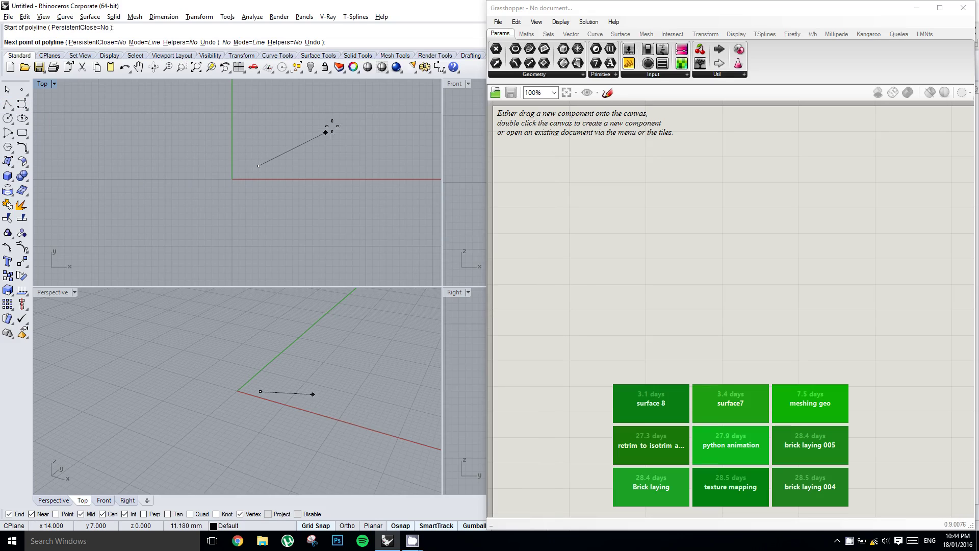
left_click(327, 126)
key("Return")
left_click(310, 136)
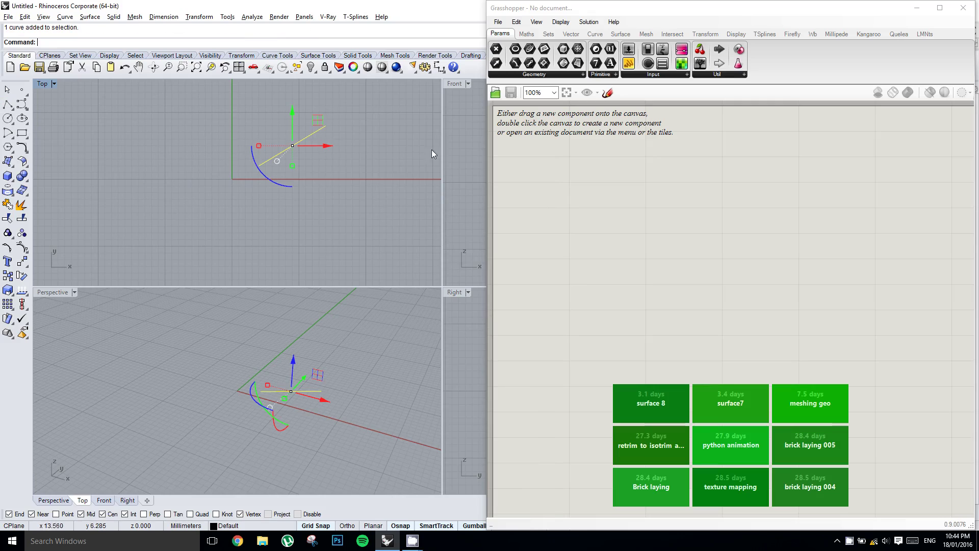
Step: Add a Curve parameter to the Grasshopper canvas and reference the selected line in it
double_click(598, 187)
type("c")
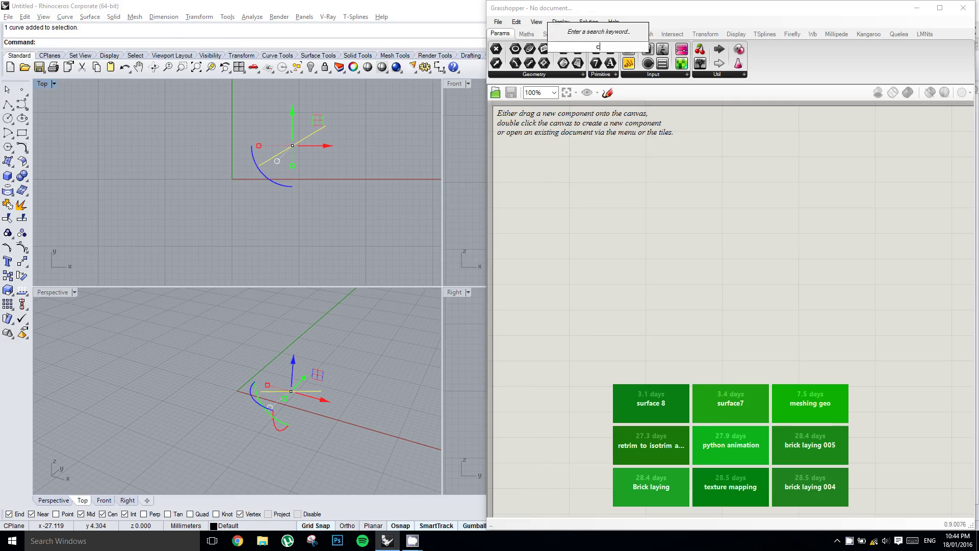
type("rv")
key("Return")
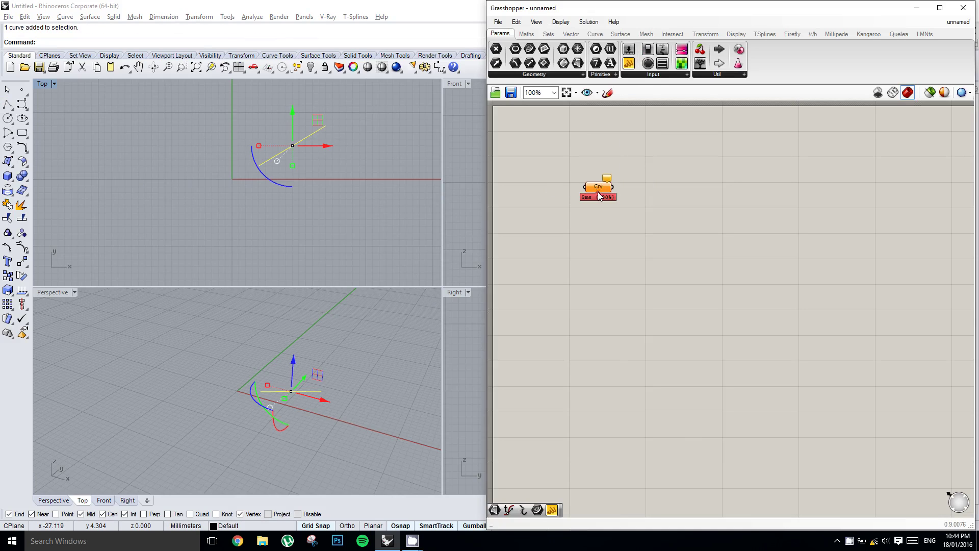
right_click(601, 186)
left_click(673, 345)
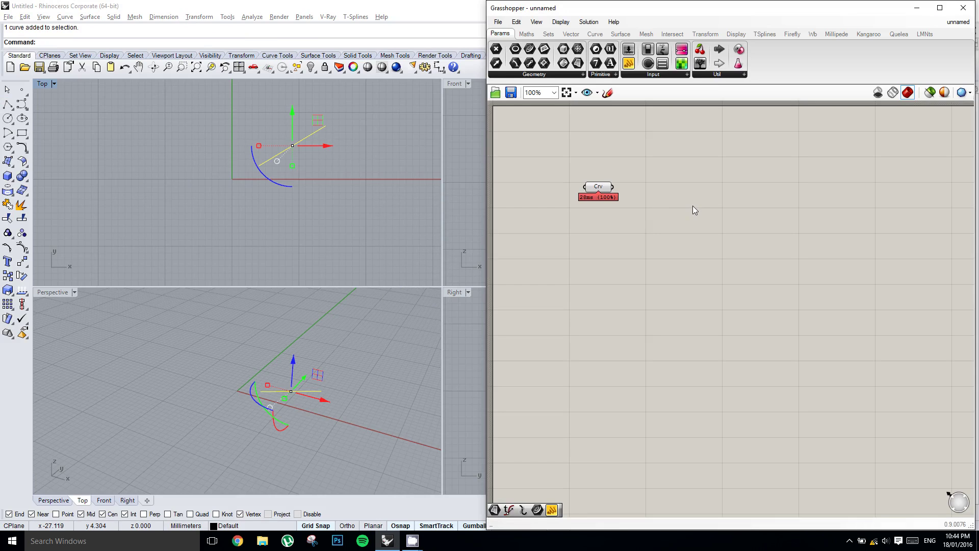
Step: Place a Move component beside the Curve parameter and connect the curve to its geometry input
left_click(708, 36)
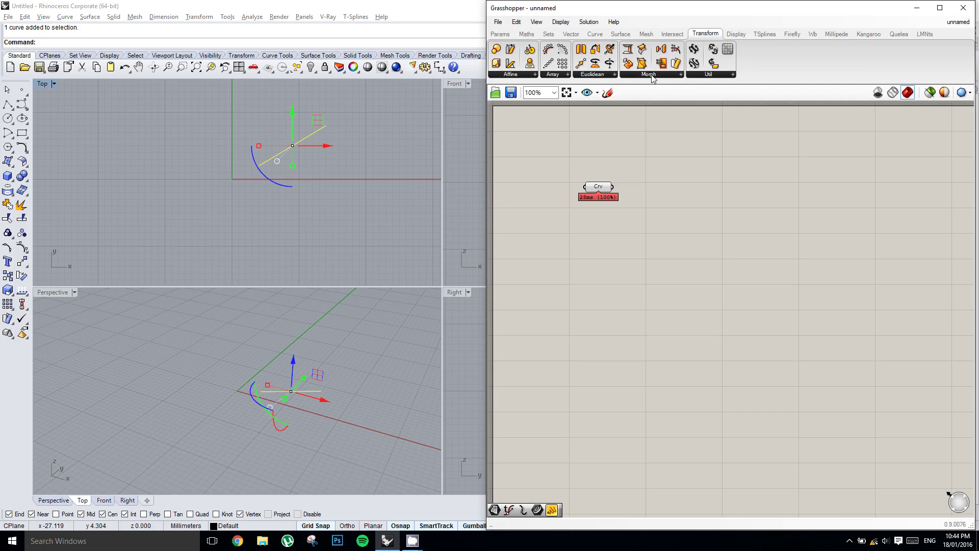
left_click(602, 75)
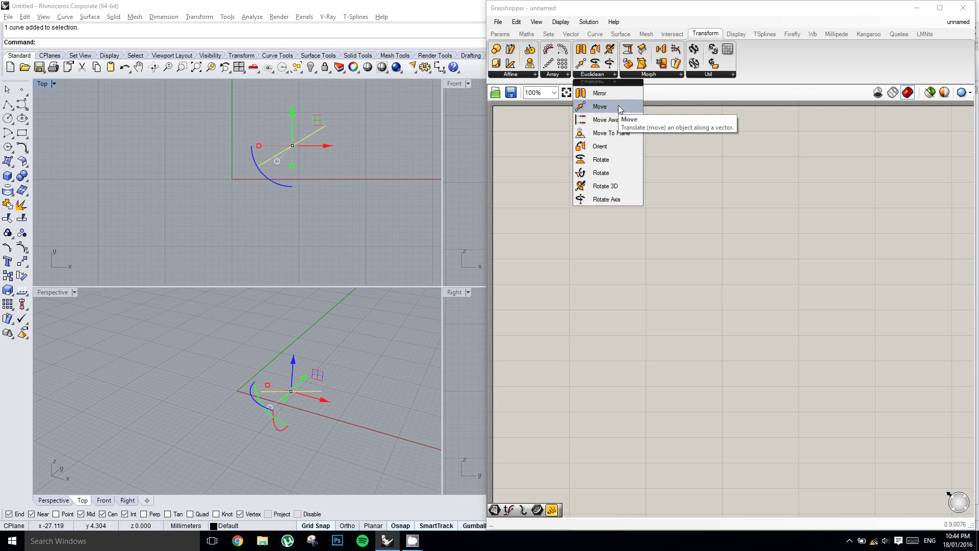
left_click(600, 106)
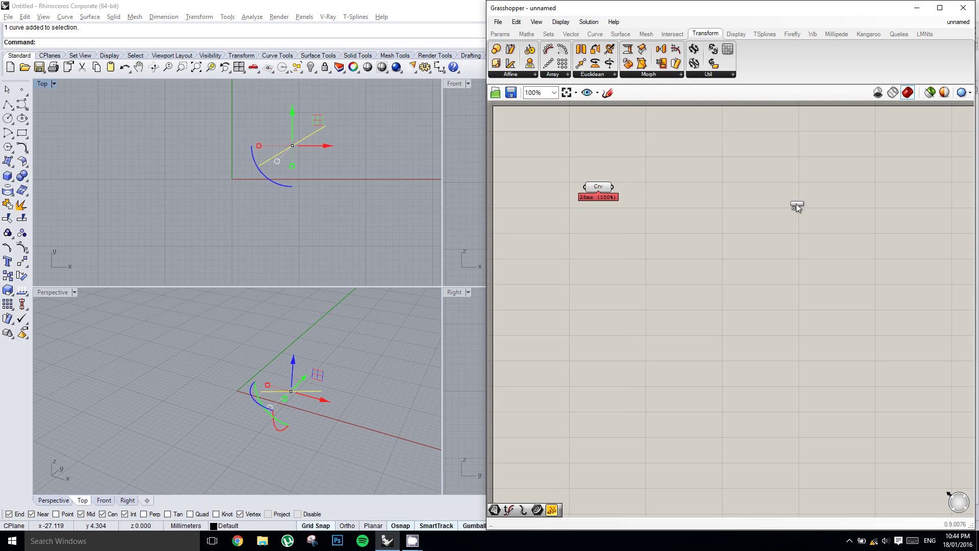
left_click(701, 191)
scroll(636, 190, "up", 1)
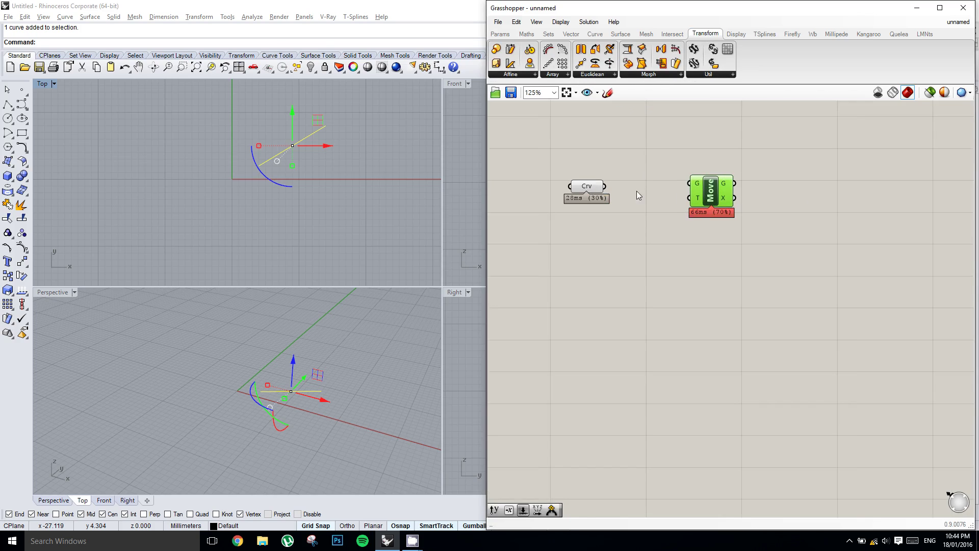
left_click_drag(624, 183, 727, 195)
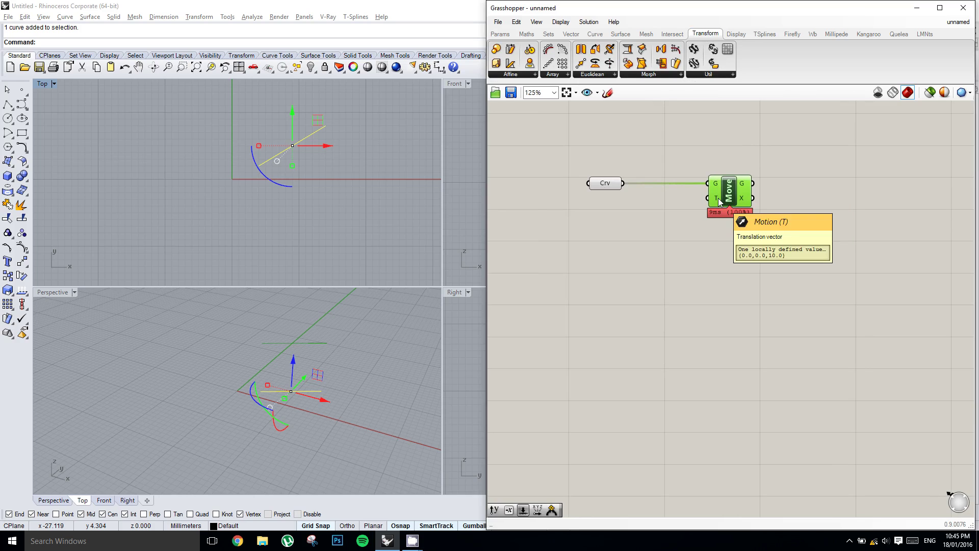
Step: Place a Vector XYZ component below the Curve parameter
right_click_drag(651, 190, 725, 203)
scroll(752, 192, "down", 1)
scroll(726, 203, "up", 1)
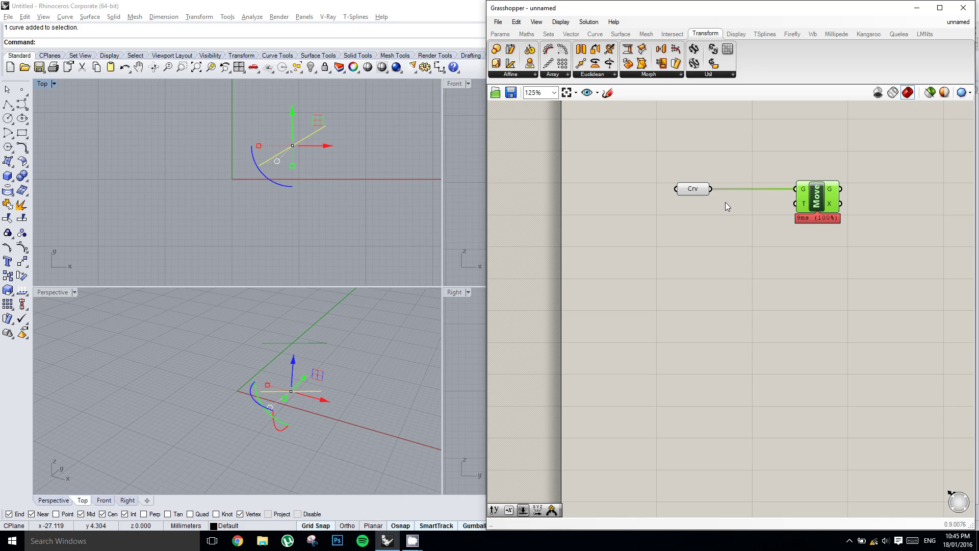
right_click_drag(736, 198, 733, 228)
right_click(699, 192)
left_click(616, 150)
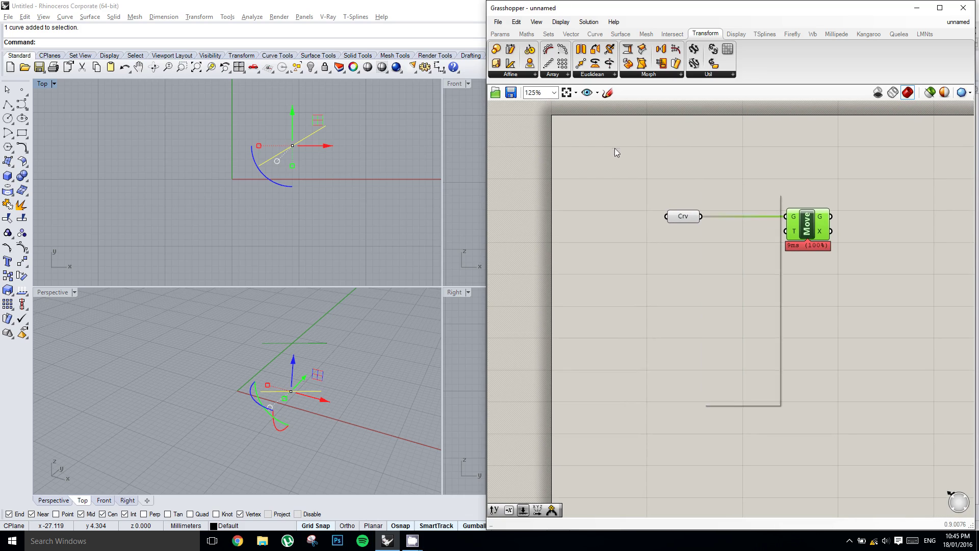
left_click(571, 35)
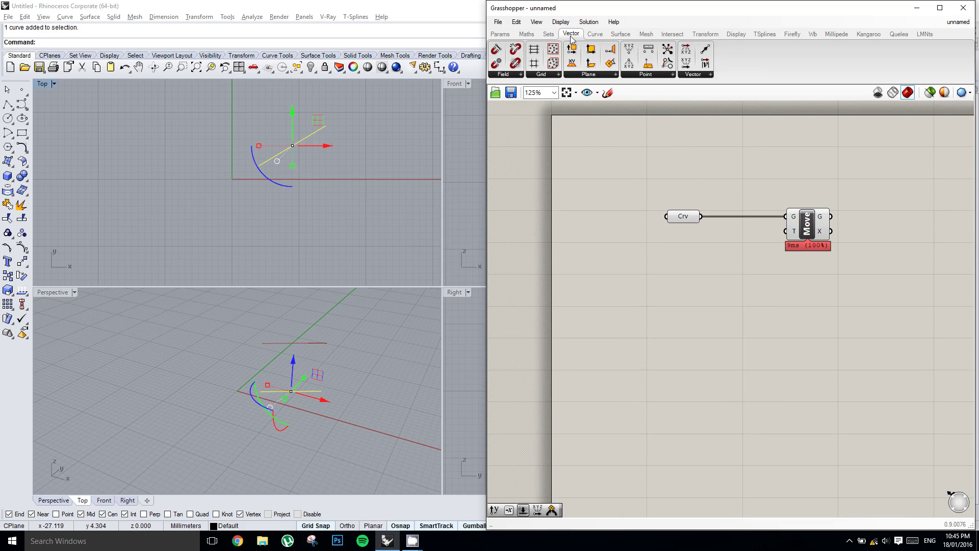
left_click(696, 76)
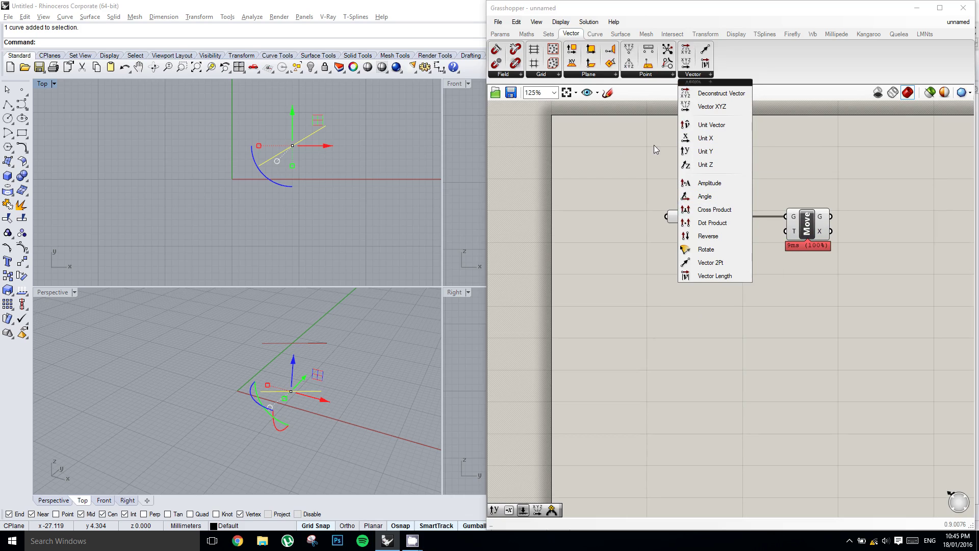
left_click_drag(711, 106, 706, 278)
right_click_drag(645, 239, 676, 236)
Step: Add a number slider at 0.250 and connect it and two copies to the vector's X, Y and Z inputs
left_click(501, 34)
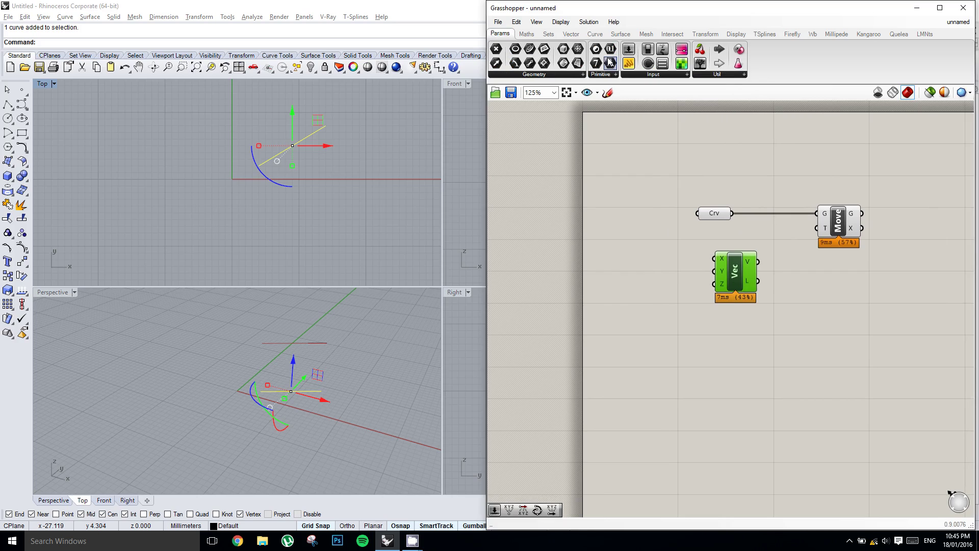
left_click_drag(629, 63, 604, 266)
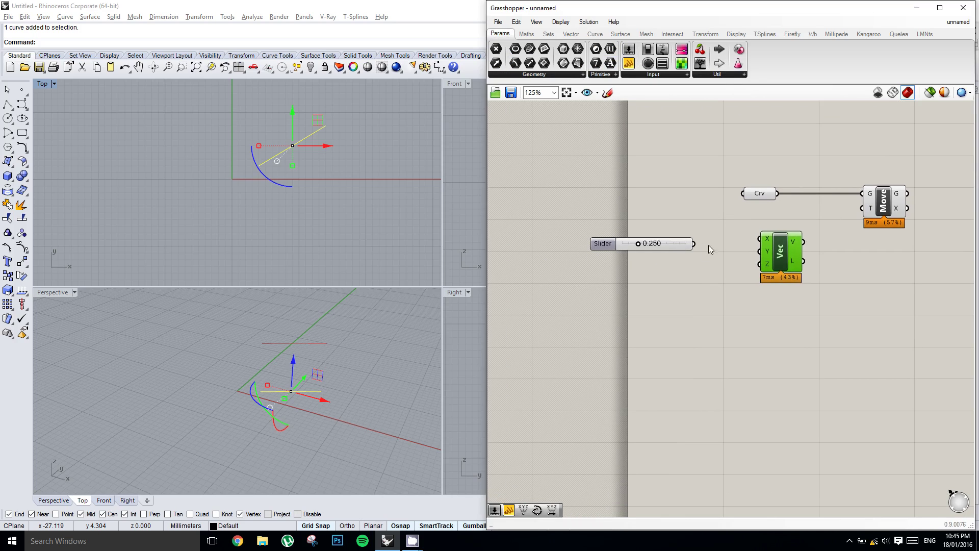
left_click_drag(694, 244, 760, 264)
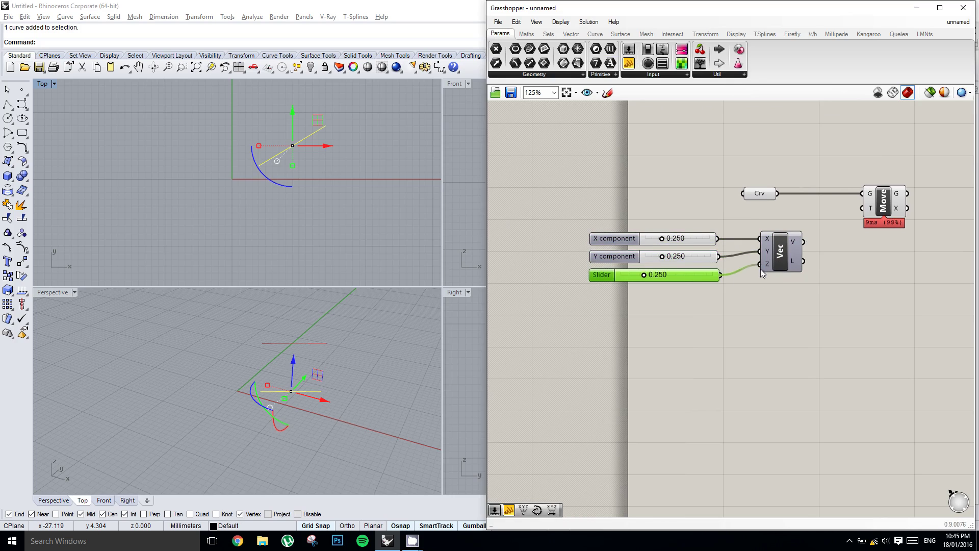
right_click_drag(762, 273, 749, 273)
Step: Delete the Y and Z sliders and set the X slider's numeric domain from -10 to 10
left_click_drag(714, 293, 687, 257)
key("Delete")
left_click(618, 240)
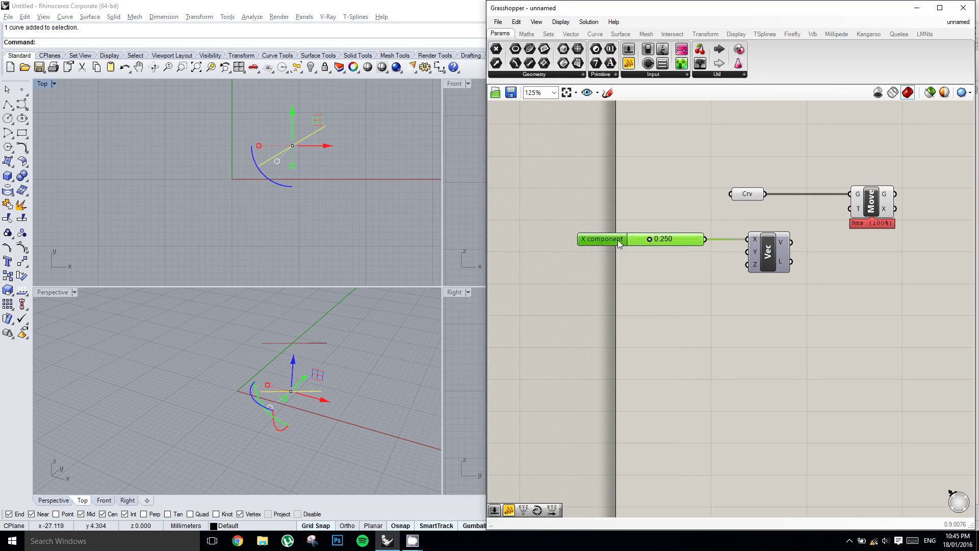
double_click(617, 240)
double_click(618, 268)
type("1")
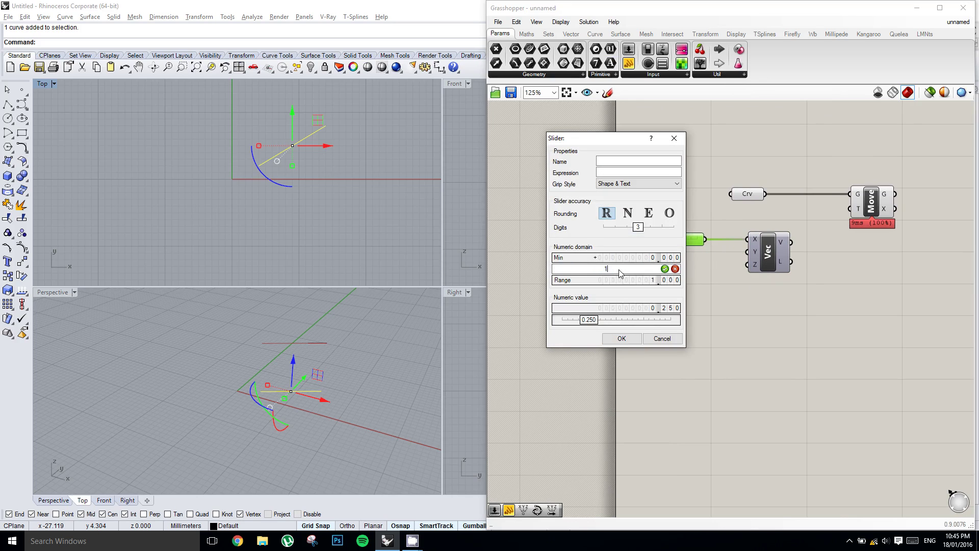
type("0")
key("Return")
double_click(631, 258)
type("-")
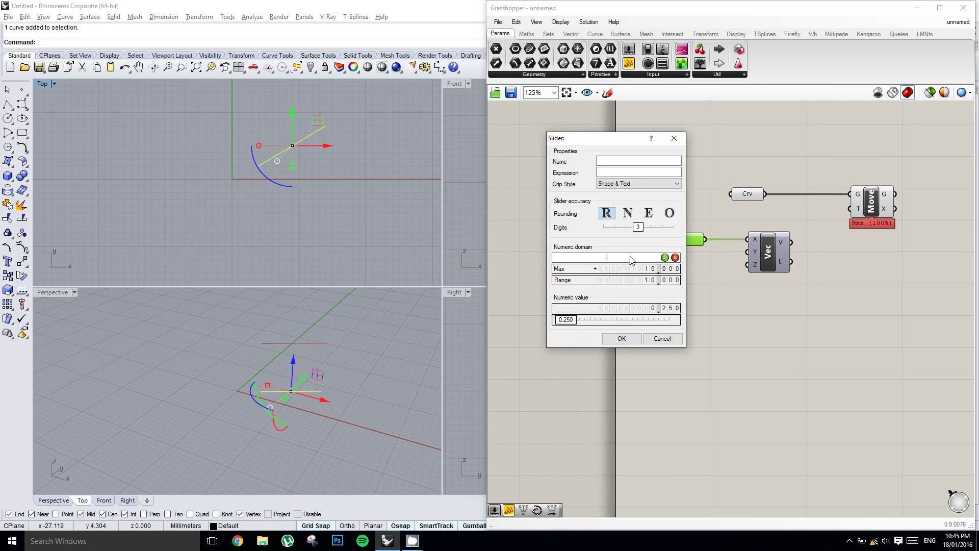
type("10")
left_click(622, 338)
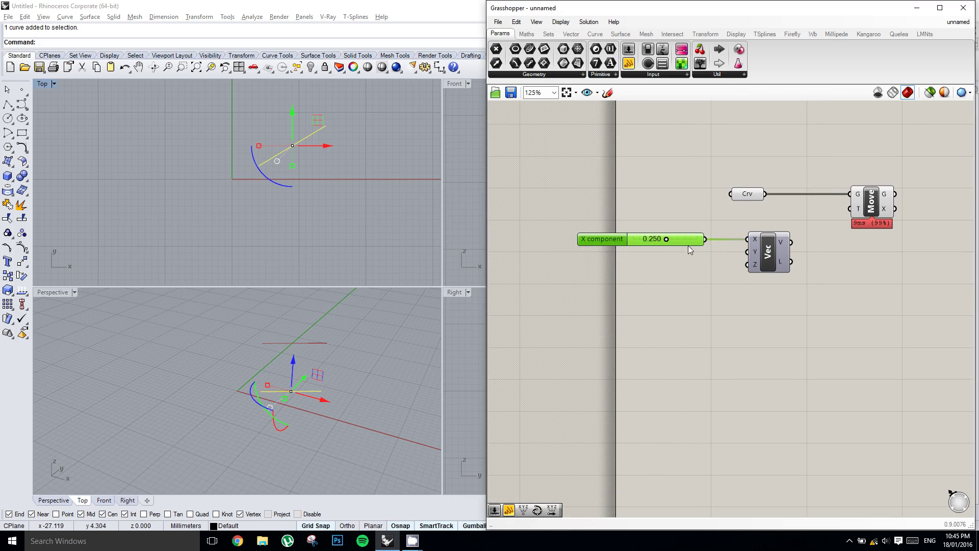
Step: Duplicate the X slider for the Y and Z inputs and connect the vector output to Move's motion input
left_click_drag(688, 245, 747, 264, "alt")
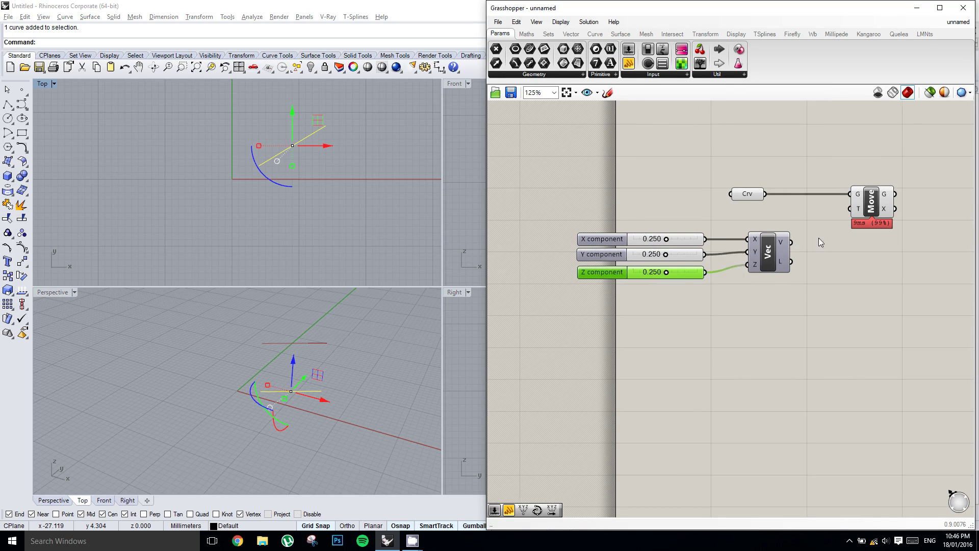
right_click_drag(819, 237, 800, 242)
left_click_drag(772, 246, 831, 214)
right_click_drag(845, 261, 789, 276)
left_click(804, 219)
Step: Set the X component slider to 8.314 and the Y component slider to 2.426
right_click_drag(659, 232, 704, 216)
scroll(659, 228, "up", 1)
left_click(659, 228)
left_click_drag(629, 245, 637, 263)
right_click_drag(644, 307, 663, 314)
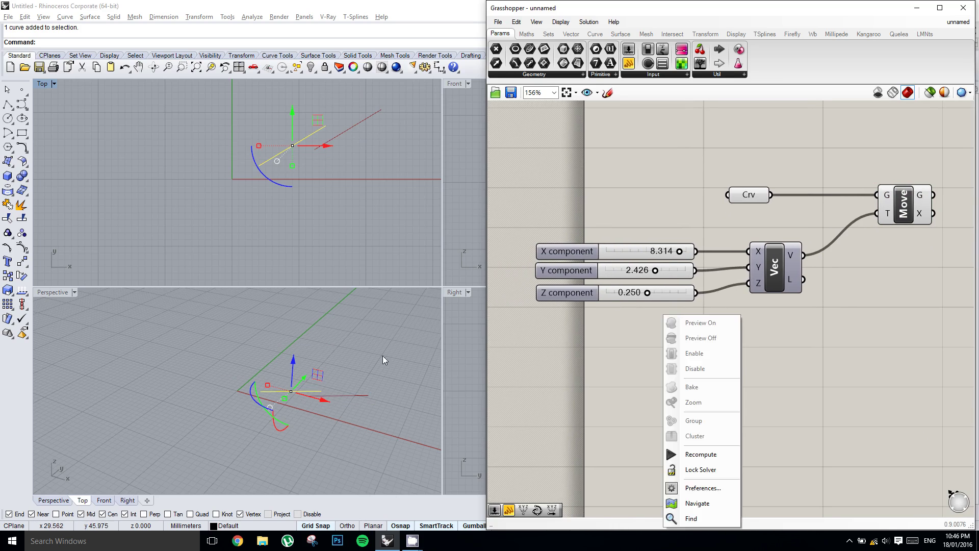
Step: Set the Z component slider to 0
right_click_drag(260, 398, 290, 380)
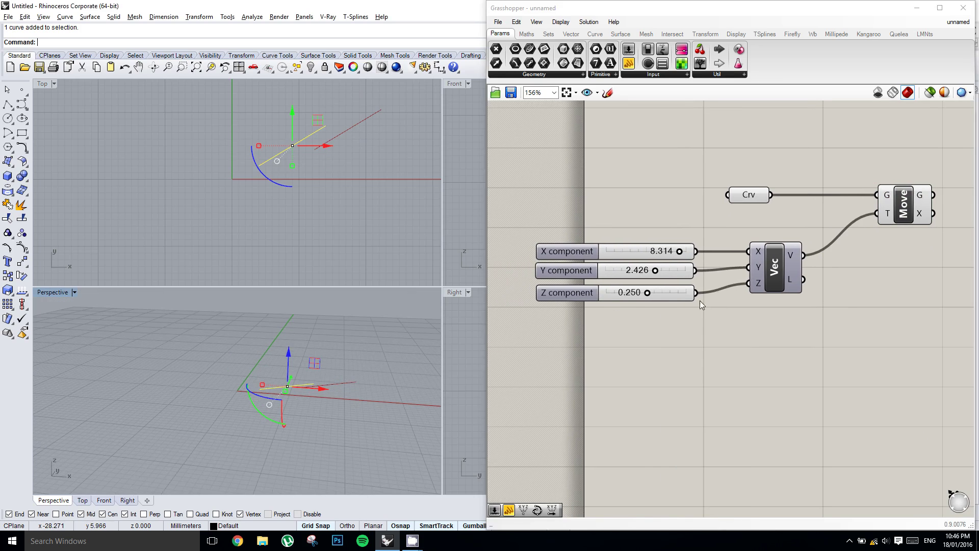
left_click_drag(647, 293, 618, 307)
left_click(645, 295)
double_click(645, 299)
type("0")
key("Return")
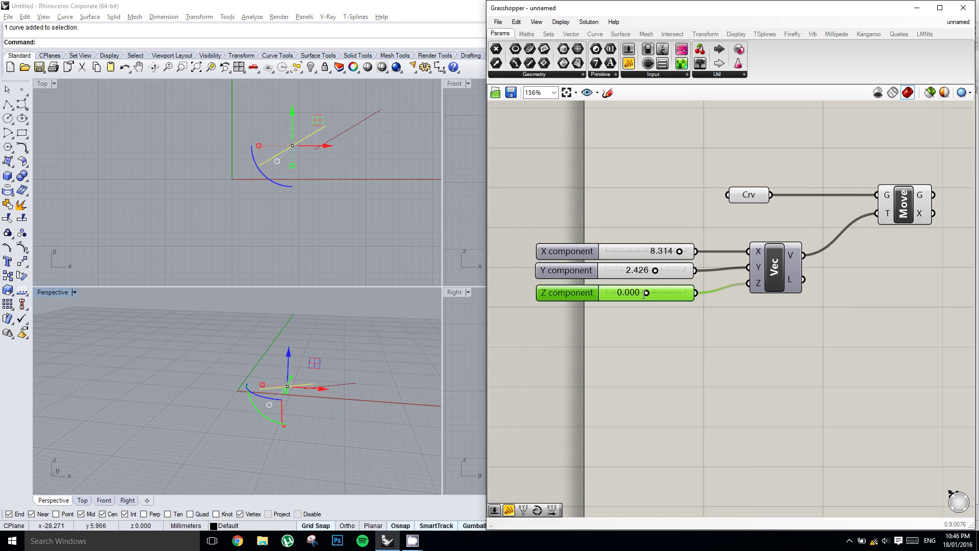
Step: Place a Vector 2Pt component above the Move component
right_click_drag(812, 253, 754, 282)
right_click_drag(799, 217, 739, 259)
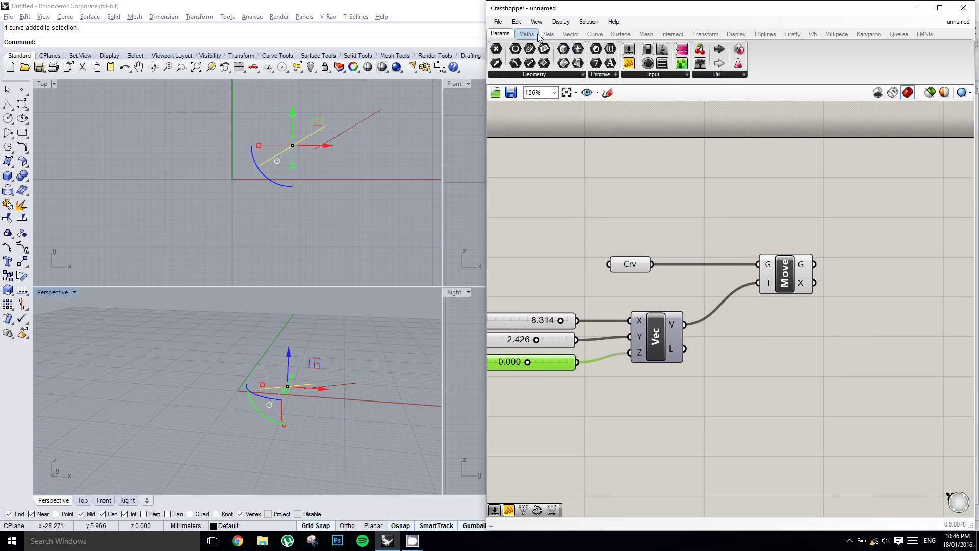
left_click(571, 33)
left_click(693, 75)
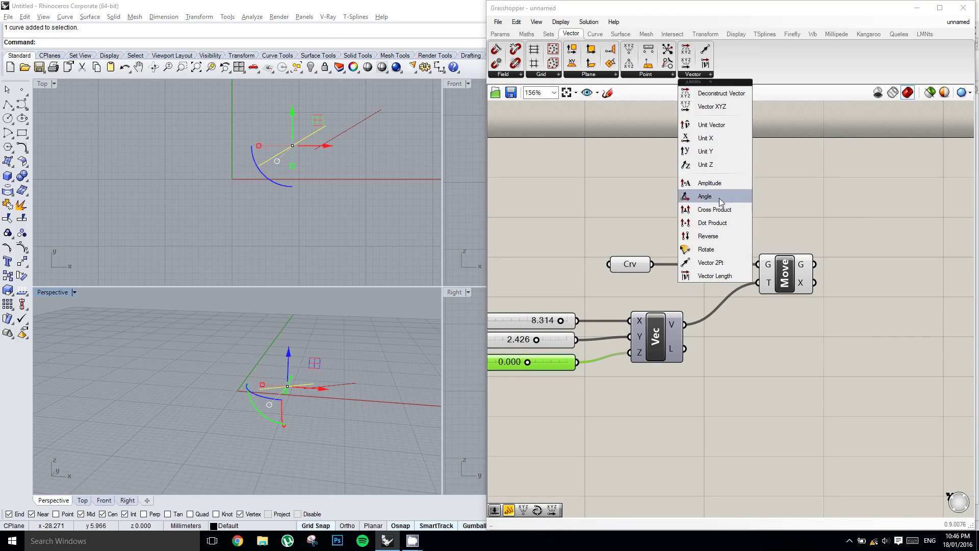
left_click(711, 263)
left_click(750, 203)
left_click_drag(739, 197, 798, 175)
Step: Clear the selection of the line in the Top viewport
right_click_drag(687, 175, 711, 186)
double_click(711, 186)
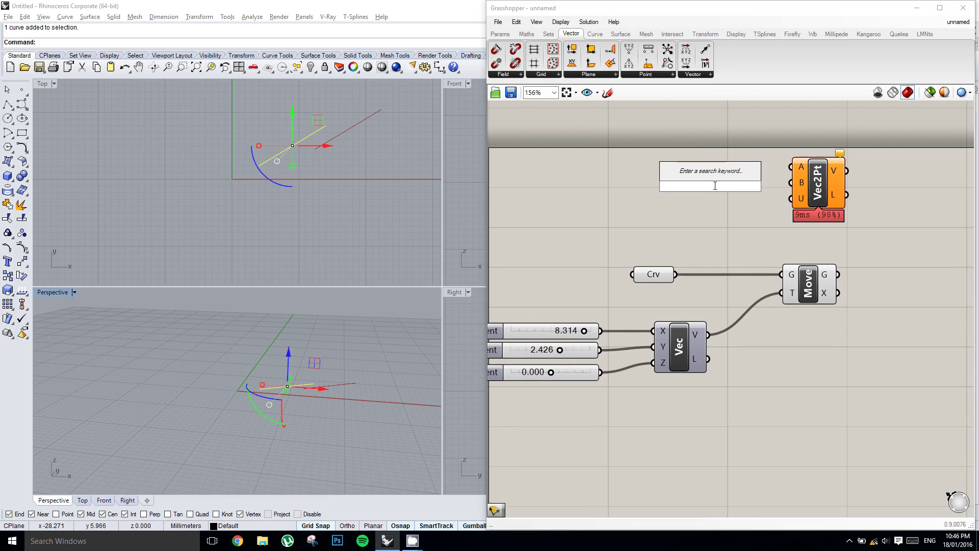
left_click(353, 149)
right_click_drag(353, 149, 333, 131)
right_click_drag(593, 194, 599, 189)
right_click_drag(710, 235, 705, 237)
left_click(697, 237)
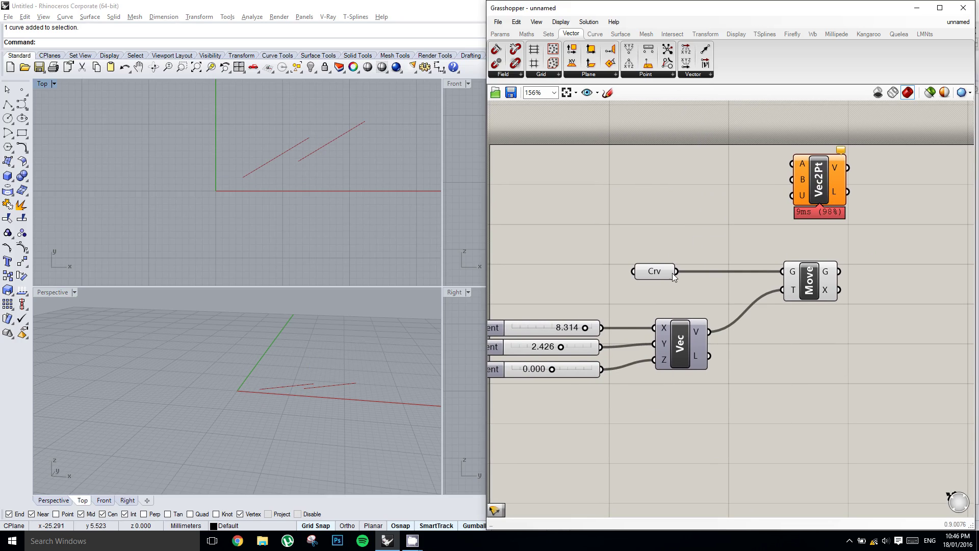
double_click(699, 209)
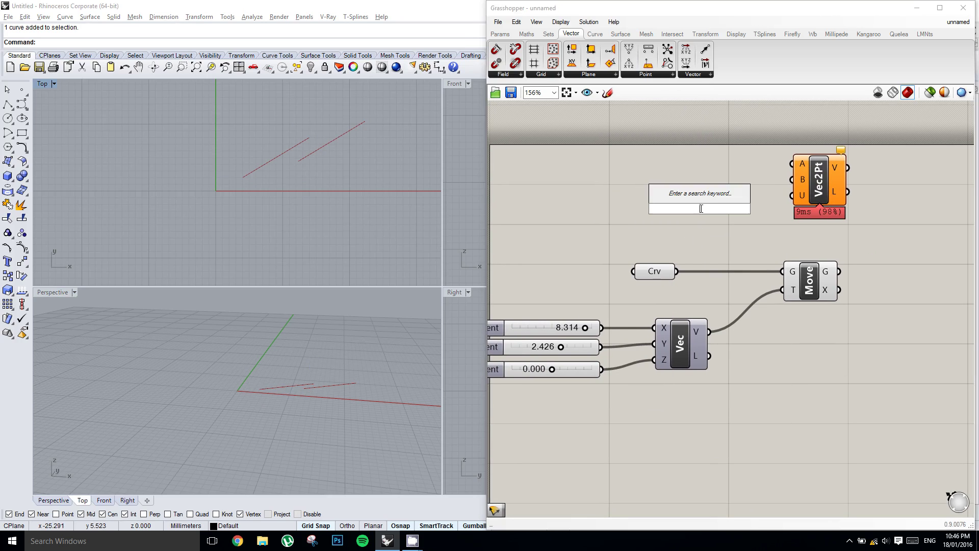
key("Escape")
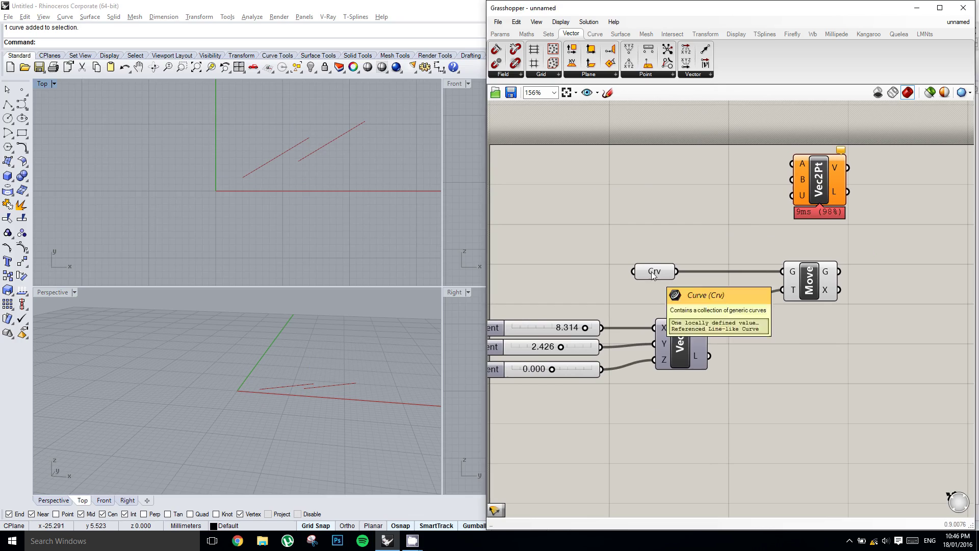
Step: Add an End Points component above the Curve parameter and connect the curve to its input
double_click(706, 226)
type("endpoints")
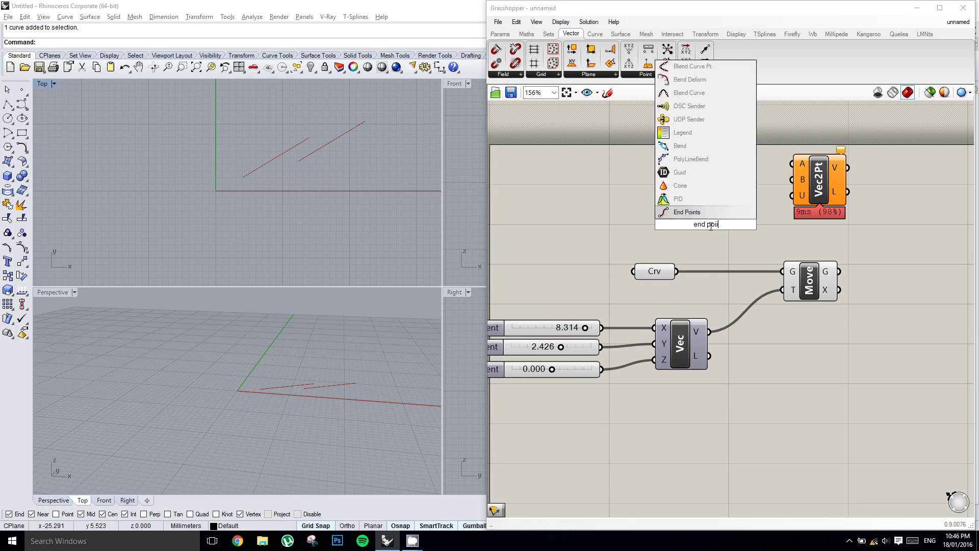
key("Return")
left_click_drag(676, 271, 684, 228)
Step: Connect the start and end points to Vector 2Pt's A and B inputs, and its vector output to Move's motion input
mouse_move(733, 208)
left_mouse_down()
mouse_move(768, 168)
mouse_move(735, 192)
left_mouse_up()
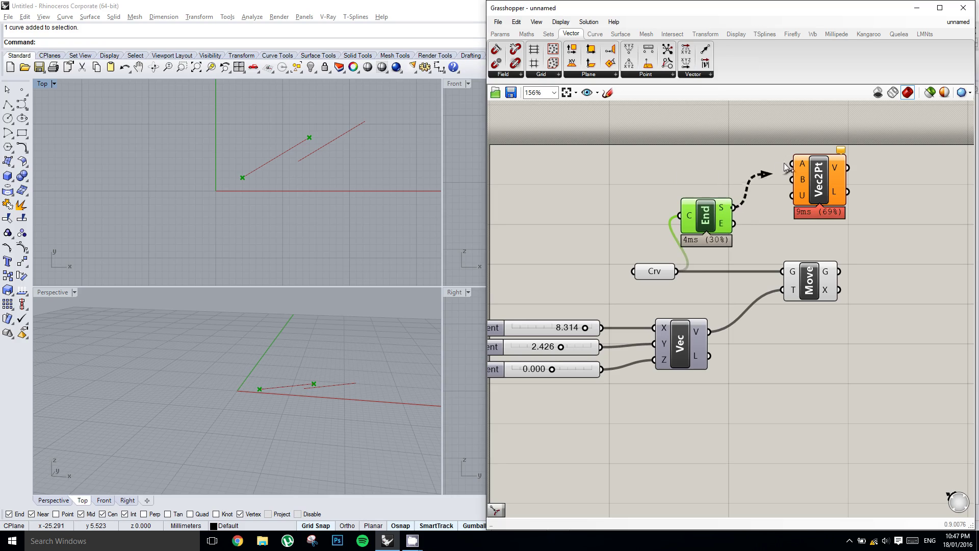
left_click_drag(786, 168, 791, 164)
left_click_drag(733, 224, 792, 181)
left_click_drag(848, 168, 787, 289)
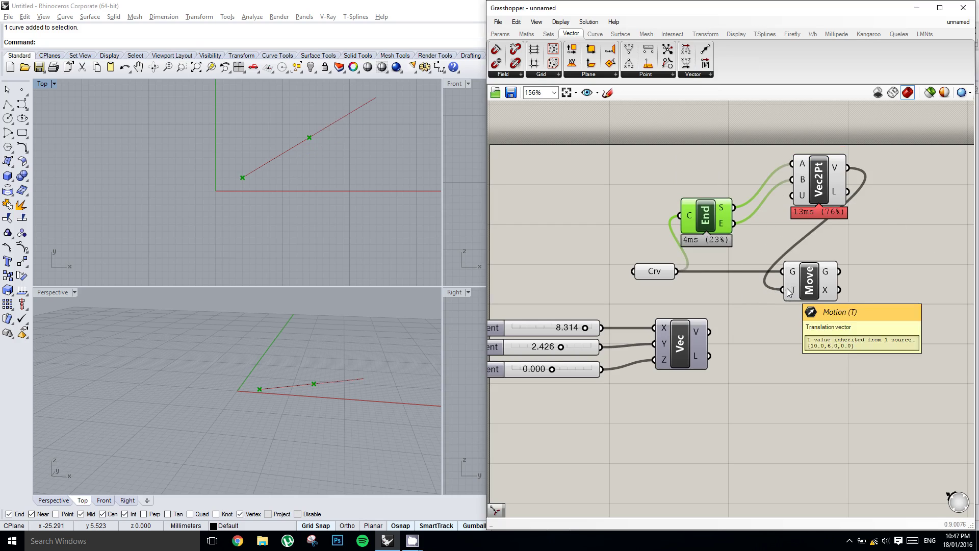
Step: Inspect the Vector 2Pt and Move results, and shift the Move component farther away from Vector 2Pt
left_click(822, 176)
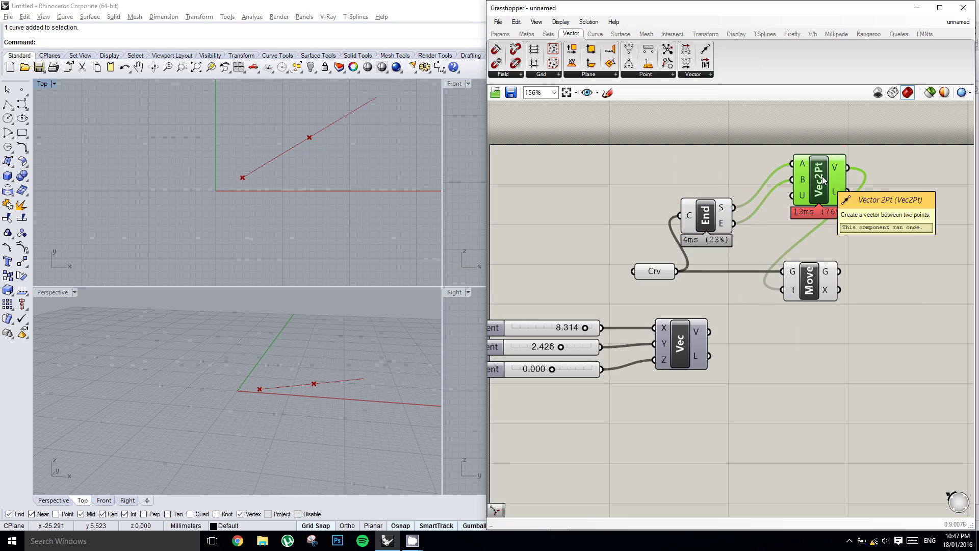
left_click(812, 285)
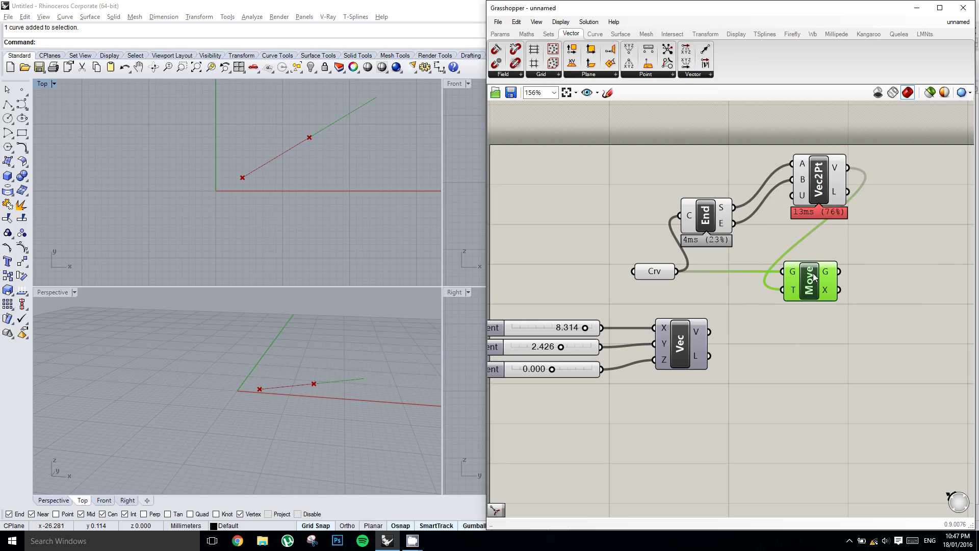
left_click_drag(813, 274, 935, 275)
Step: Invert Vector 2Pt's Unitize input and examine the moved line's offset up close in the Top viewport
scroll(778, 246, "up", 2)
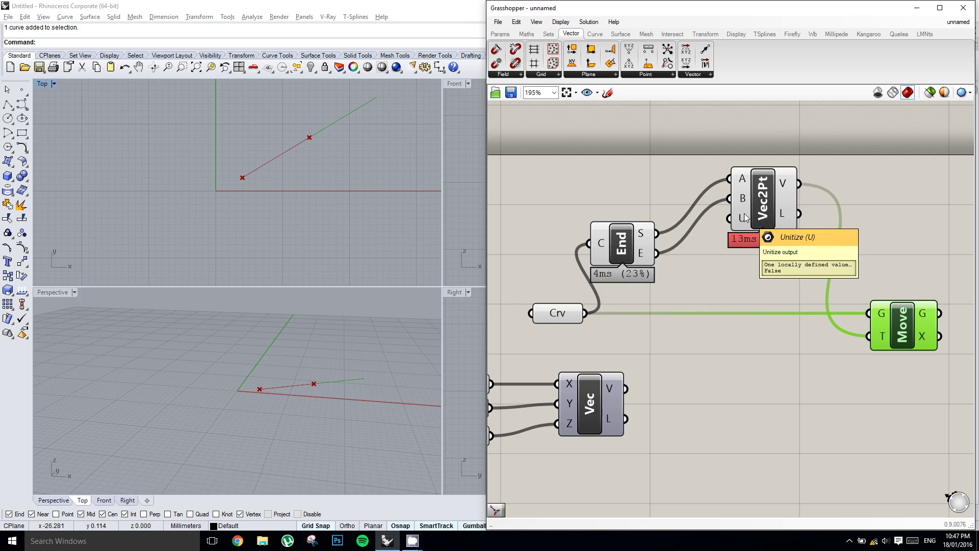
right_click_drag(745, 218, 739, 228)
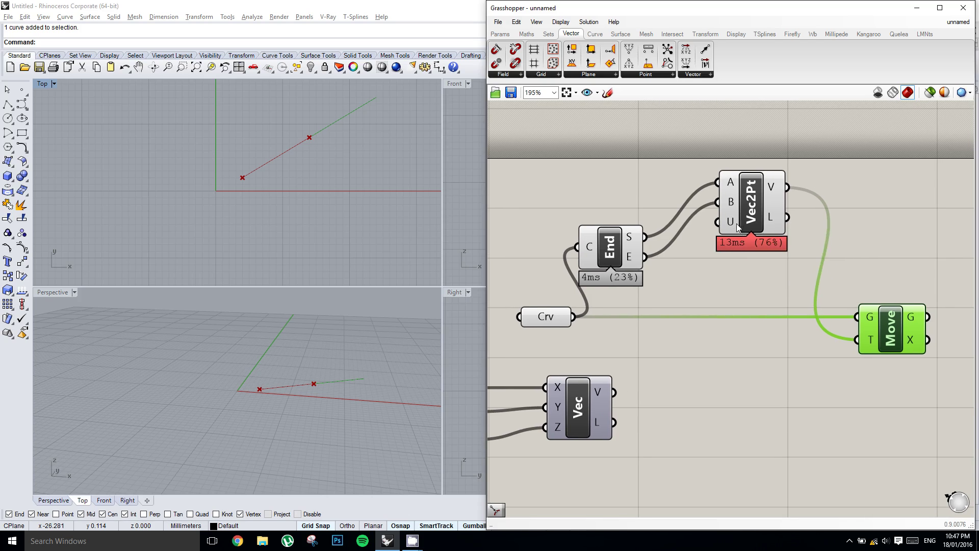
right_click(737, 228)
key("Escape")
right_click(731, 225)
left_click(764, 306)
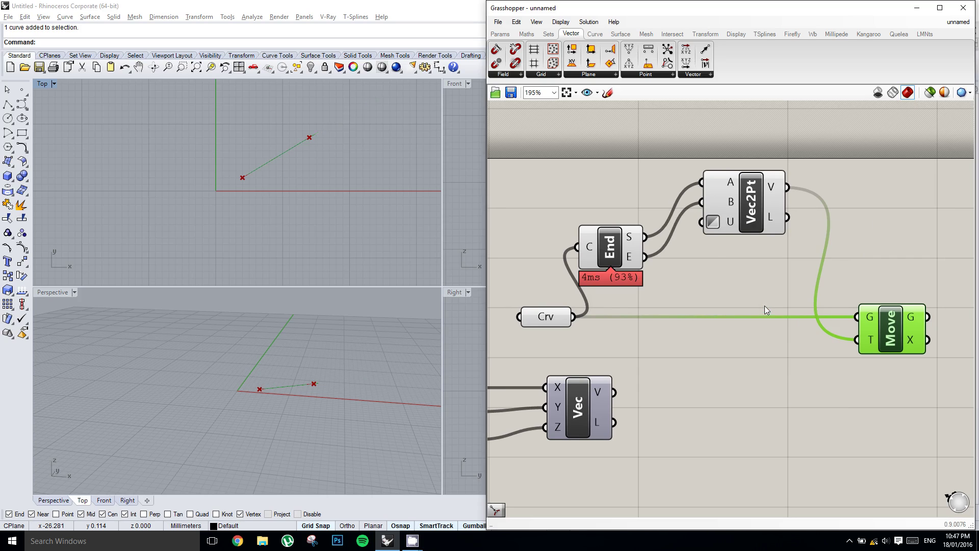
mouse_move(254, 174)
right_mouse_down()
mouse_move(267, 172)
mouse_move(221, 199)
right_mouse_up()
scroll(267, 172, "up", 10)
scroll(252, 185, "up", 12)
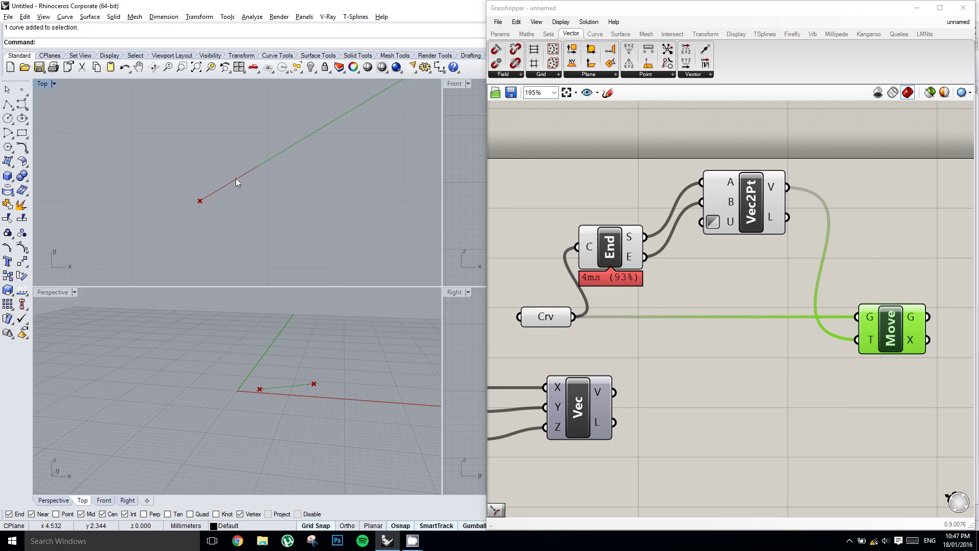
Step: Turn off the inversion on Vector 2Pt's Unitize input and view the whole moved line in the Top viewport
right_click(729, 227)
left_click(756, 308)
right_click_drag(216, 159, 157, 184)
scroll(157, 184, "down", 20)
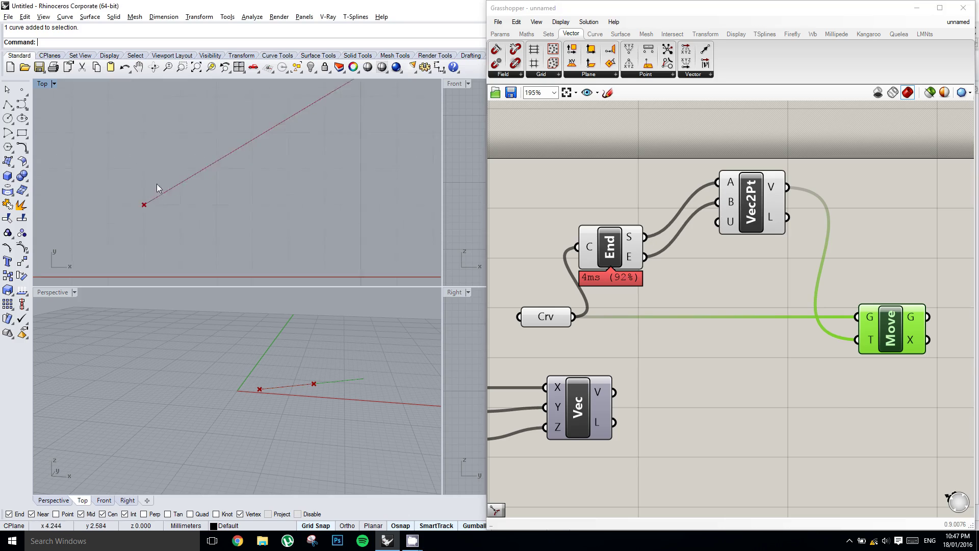
right_click_drag(224, 178, 186, 211)
Step: Add a Vector Length component beside Vector 2Pt and connect the vector output to its input
right_click_drag(842, 195, 795, 210)
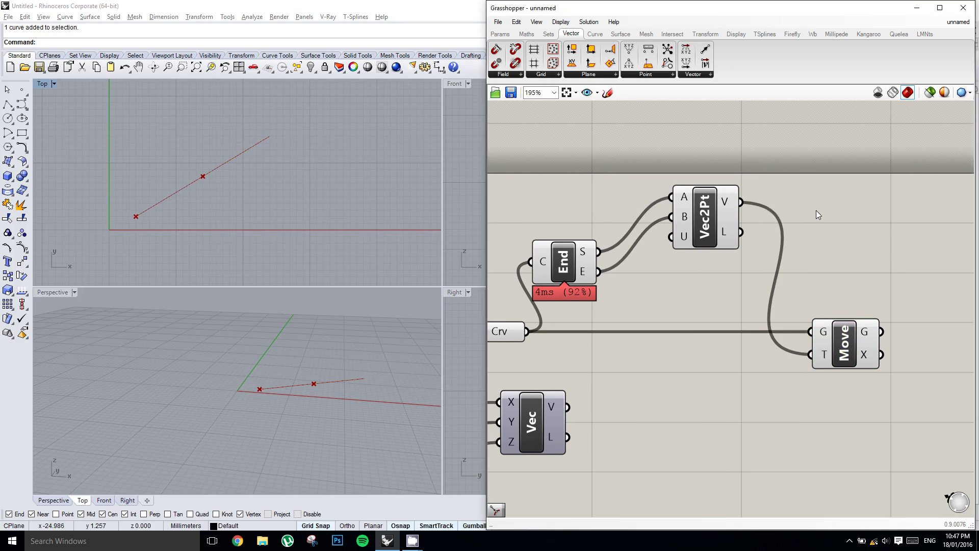
double_click(815, 211)
type("vector")
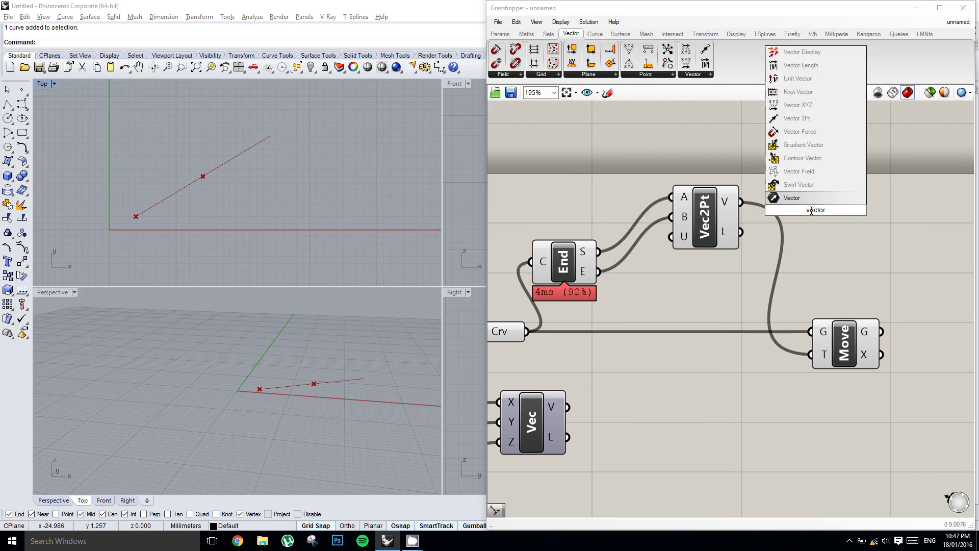
type(" lengt")
key("Up")
key("Return")
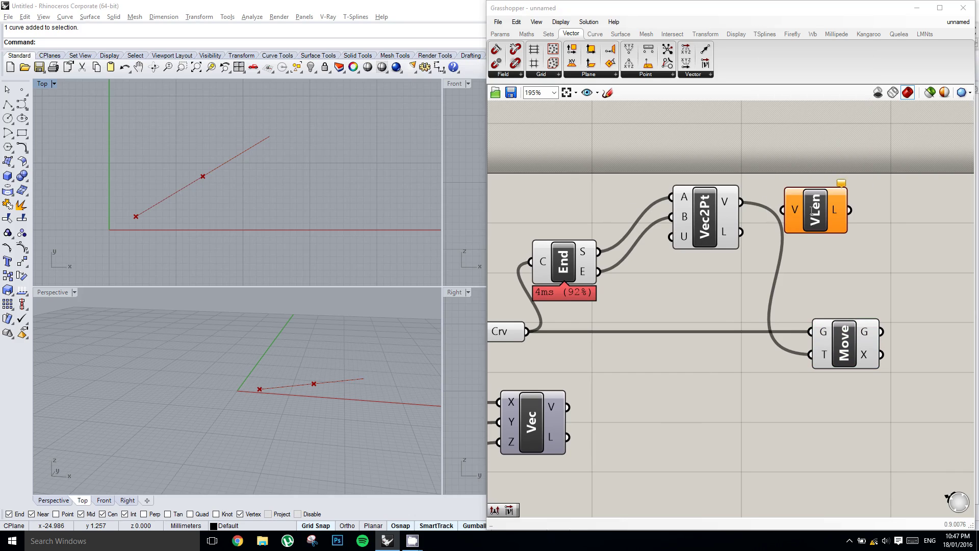
left_click_drag(742, 203, 787, 199)
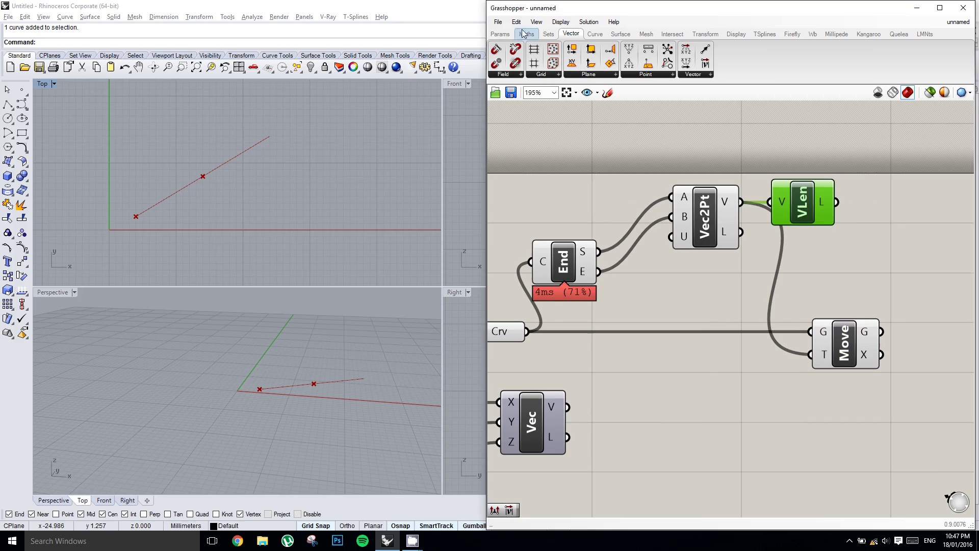
Step: Place a Panel beside Vector Length and connect the length output to it
left_click(499, 34)
left_click_drag(913, 209, 918, 204)
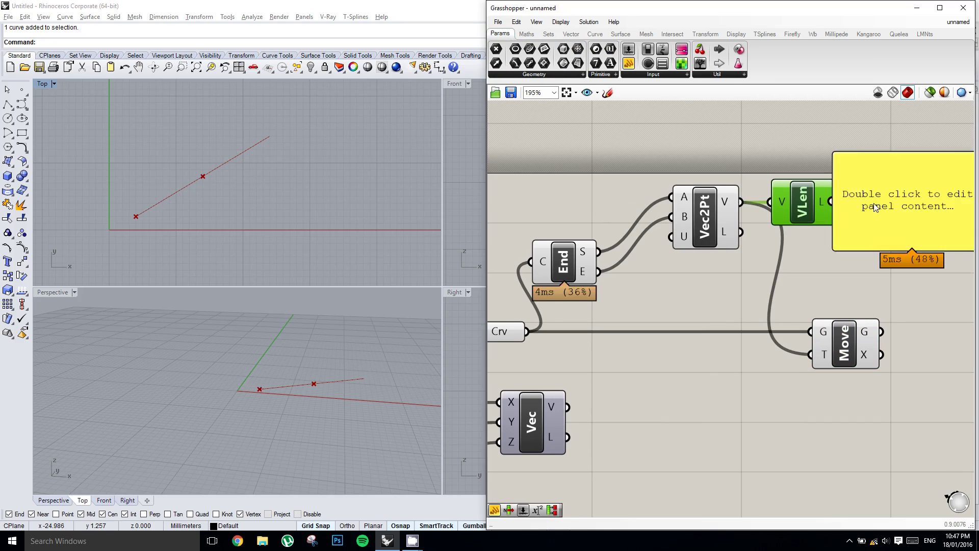
right_click_drag(922, 200, 800, 183)
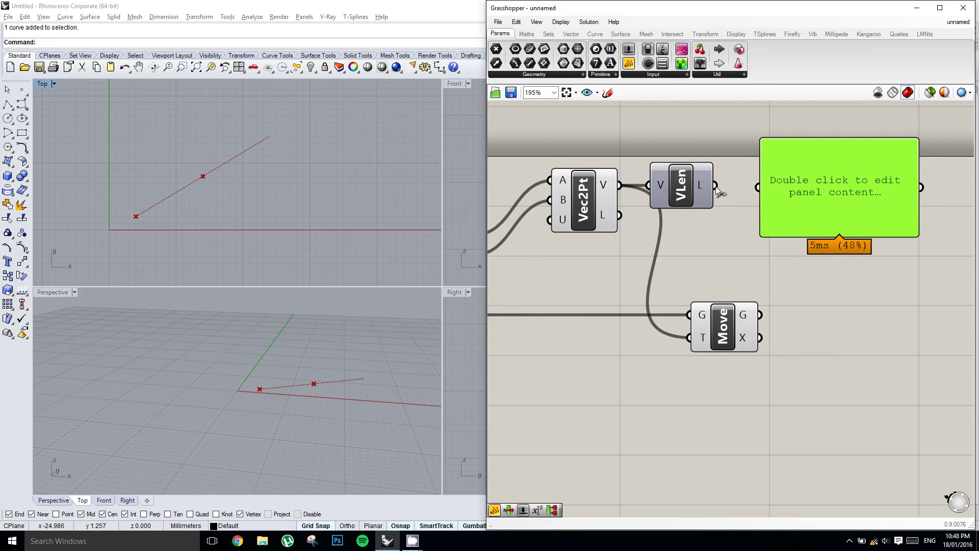
left_click_drag(715, 186, 821, 195)
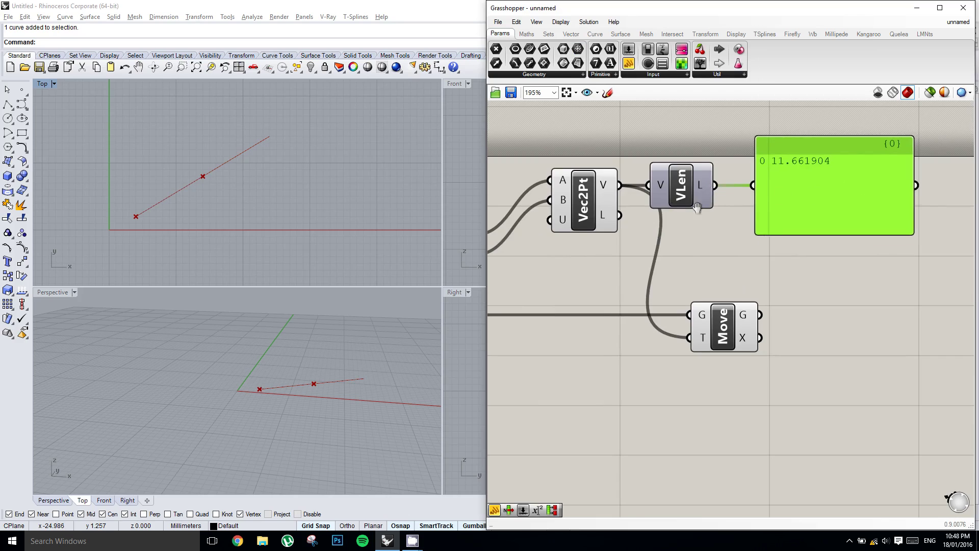
Step: Invert Vector 2Pt's Unitize input to check the unit vector's length in the panel
right_click_drag(692, 203, 783, 209)
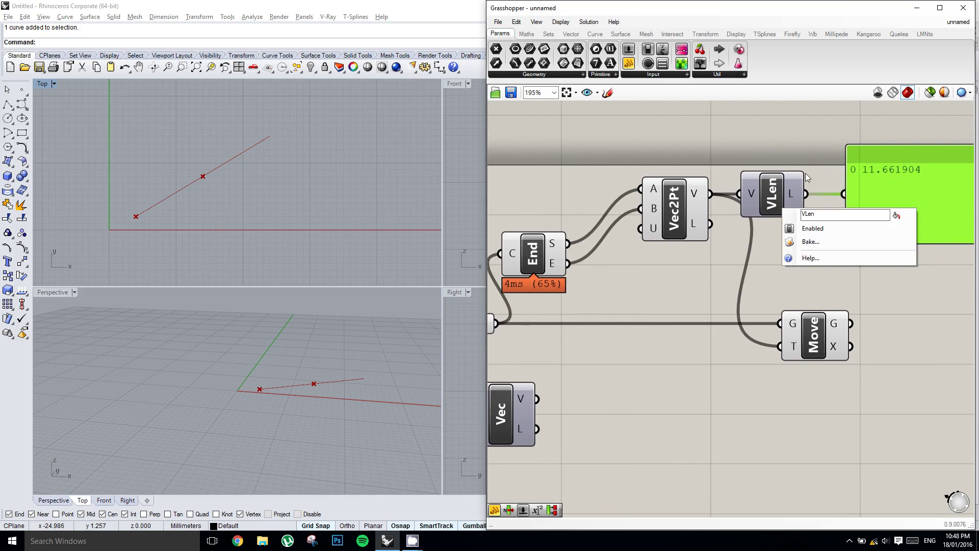
right_click_drag(807, 177, 794, 159)
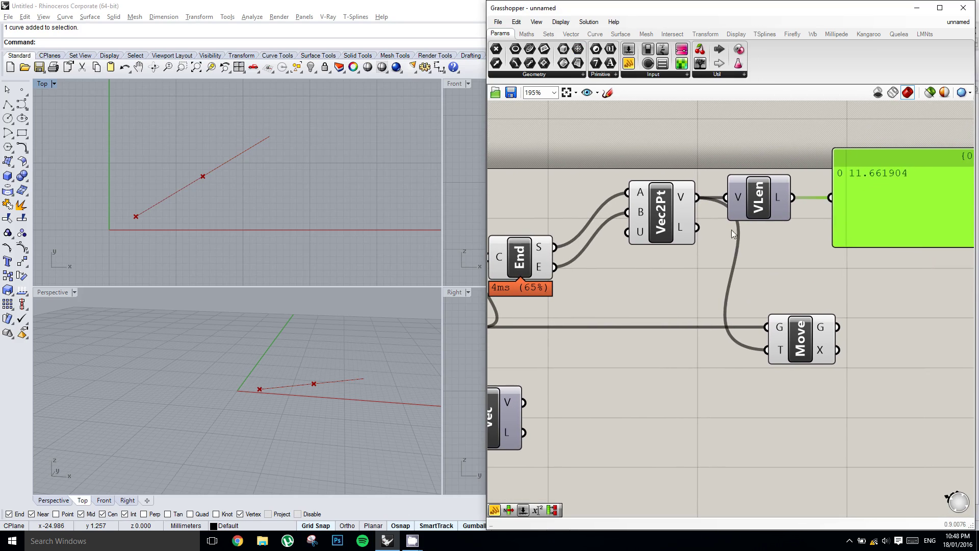
right_click(650, 236)
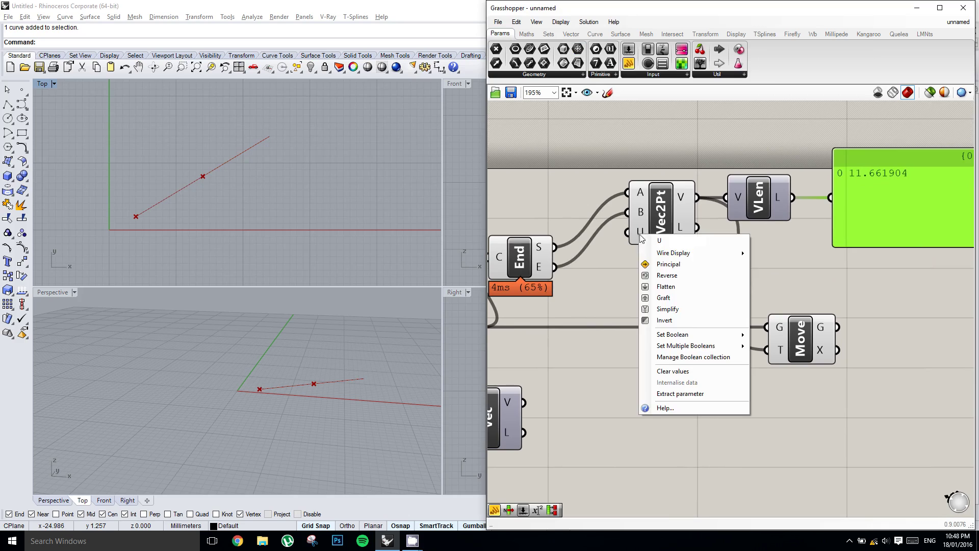
left_click(672, 320)
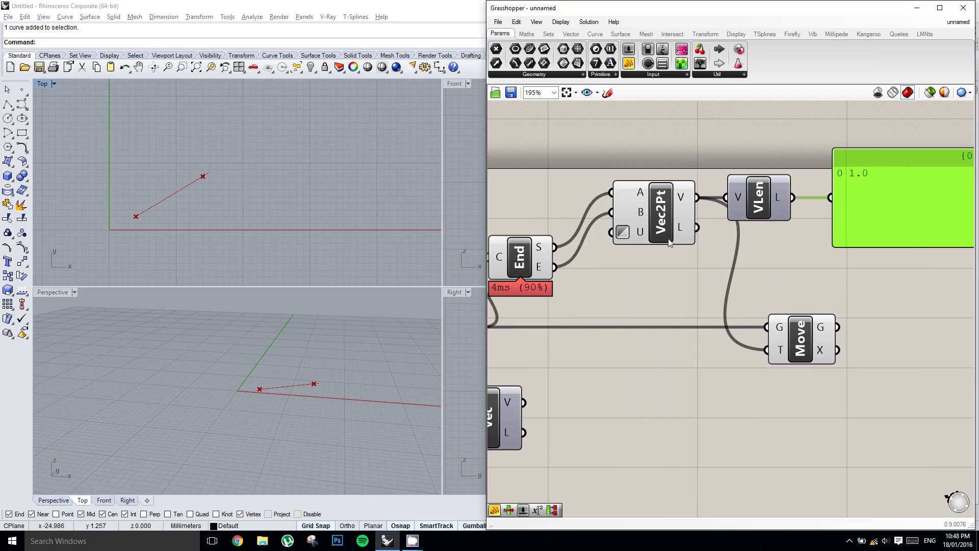
Step: Restore Vector 2Pt's full vector length by removing the Unitize inversion, and clear the panel selection
right_click(638, 235)
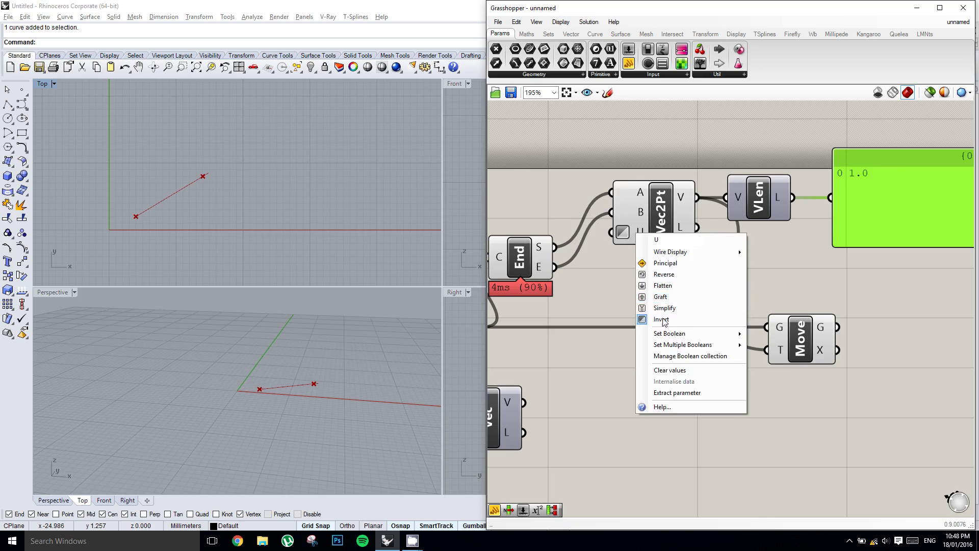
left_click(661, 319)
scroll(726, 232, "down", 2)
right_click(773, 239)
left_click(770, 251)
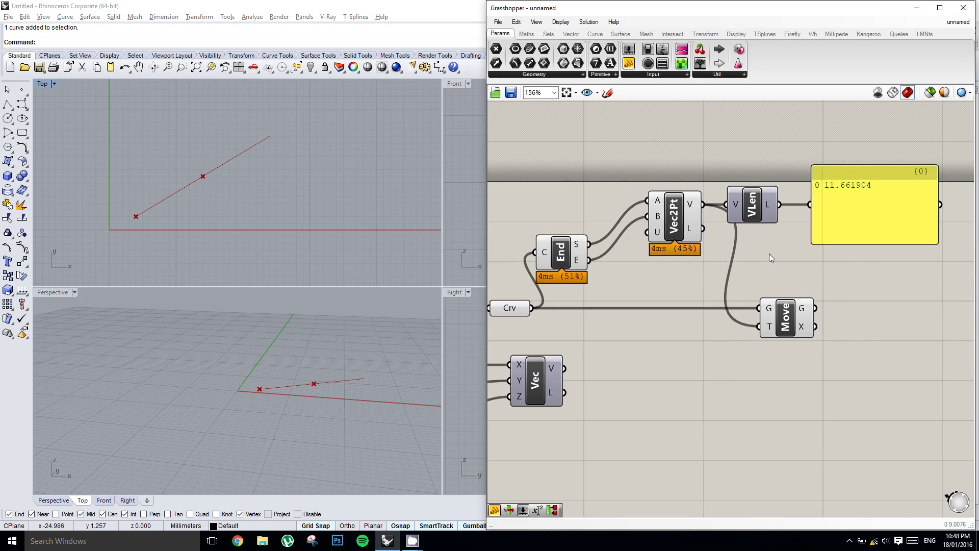
Step: Delete the Vector Length component and its connected panel from the canvas
left_click_drag(769, 253, 664, 185)
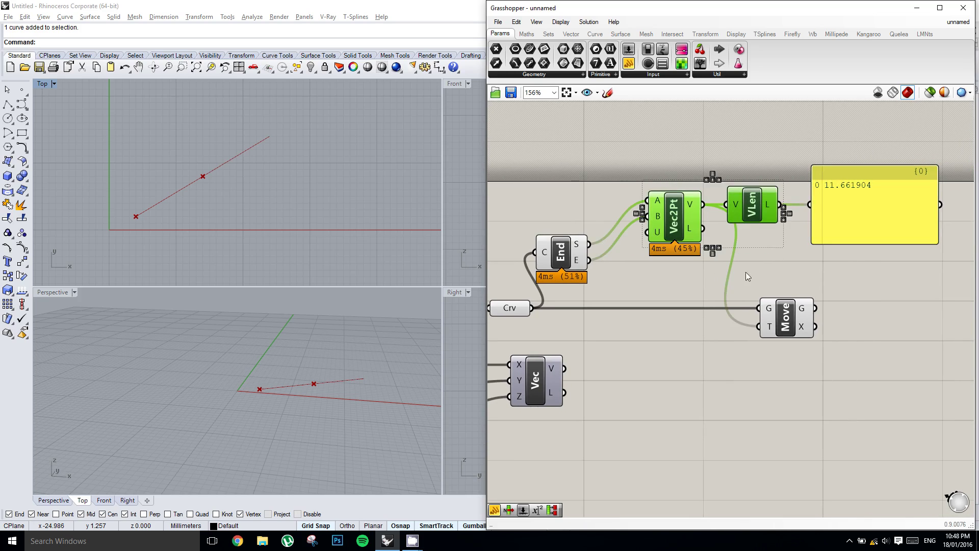
left_click(750, 208)
key("Delete")
right_click_drag(853, 200, 825, 202)
left_click(841, 207)
key("Delete")
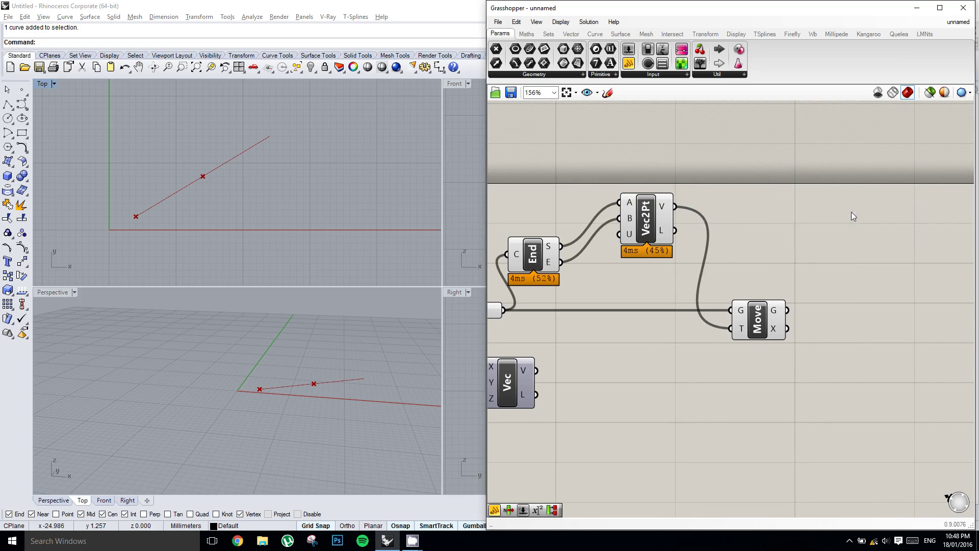
Step: Add a Linear Array component beyond the Move component
left_click(745, 310)
right_click_drag(749, 265, 759, 260)
left_click(755, 215)
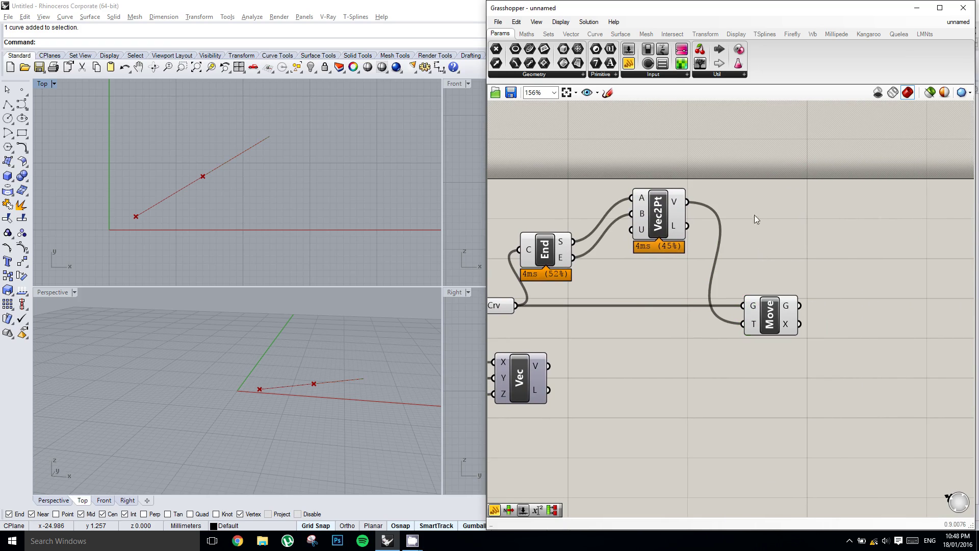
left_click(701, 34)
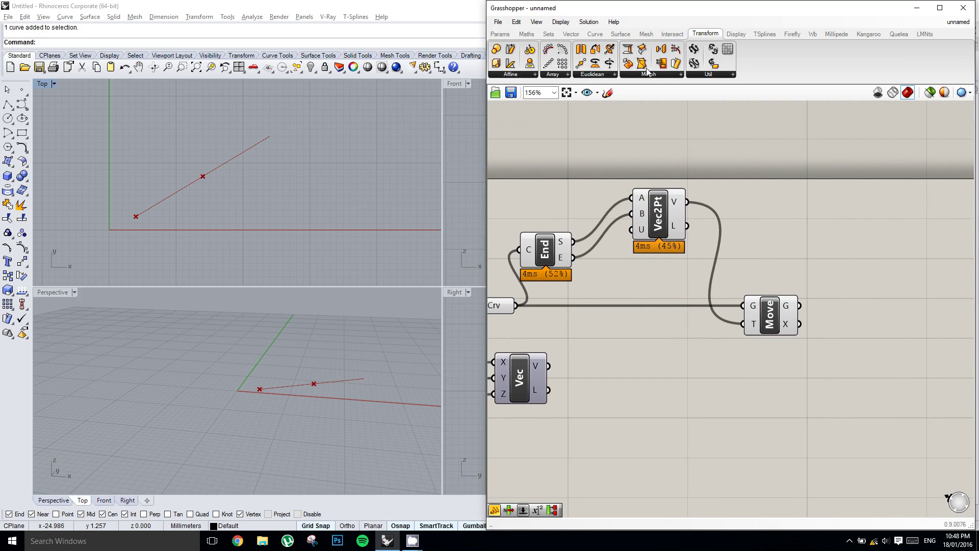
left_click(560, 76)
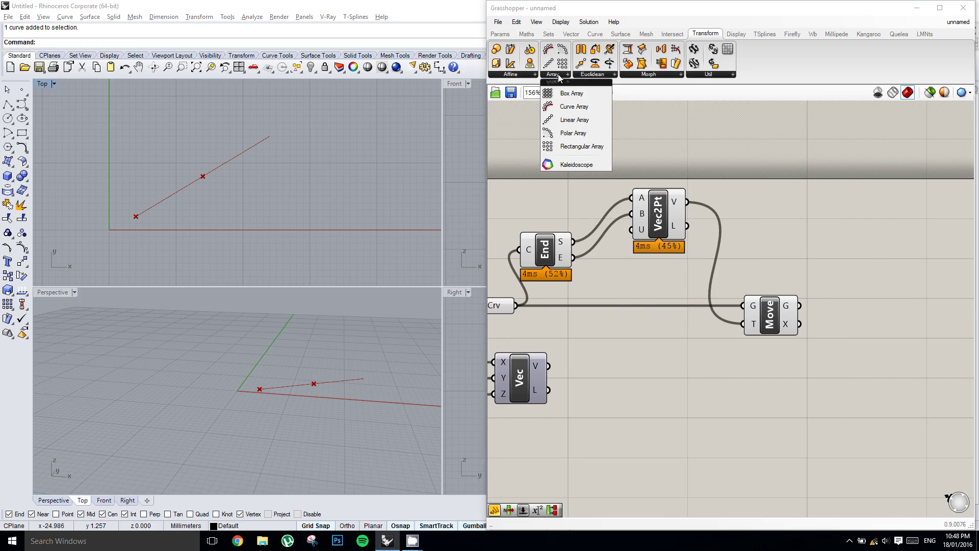
left_click(574, 120)
left_click(807, 257)
left_click_drag(807, 258, 907, 307)
right_click_drag(831, 273, 778, 257)
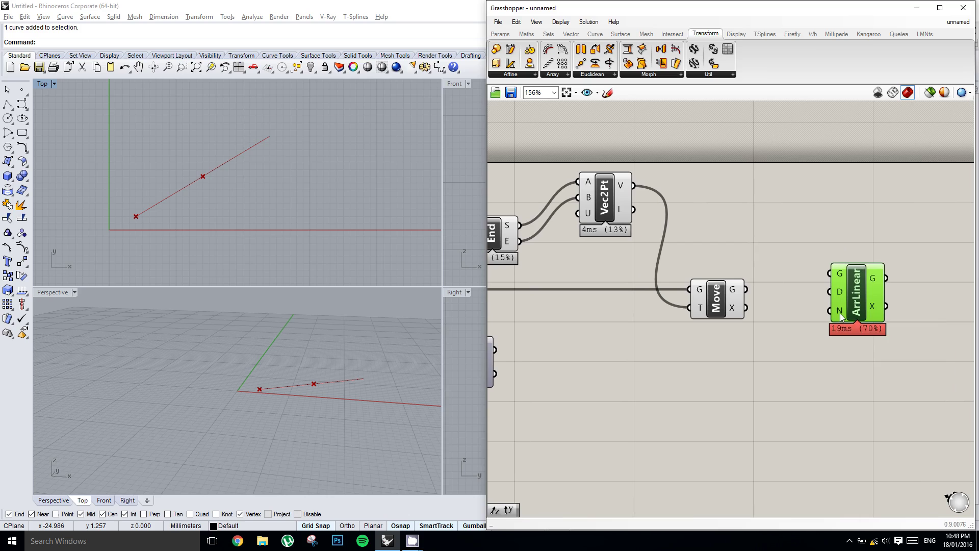
Step: Connect the curve to Linear Array's geometry input and Vector 2Pt's vector to its direction input, and check the array in the Top viewport
right_click_drag(755, 280, 945, 268)
scroll(591, 253, "down", 1)
right_click(672, 262)
right_click_drag(644, 269, 590, 255)
left_click_drag(587, 256, 882, 245)
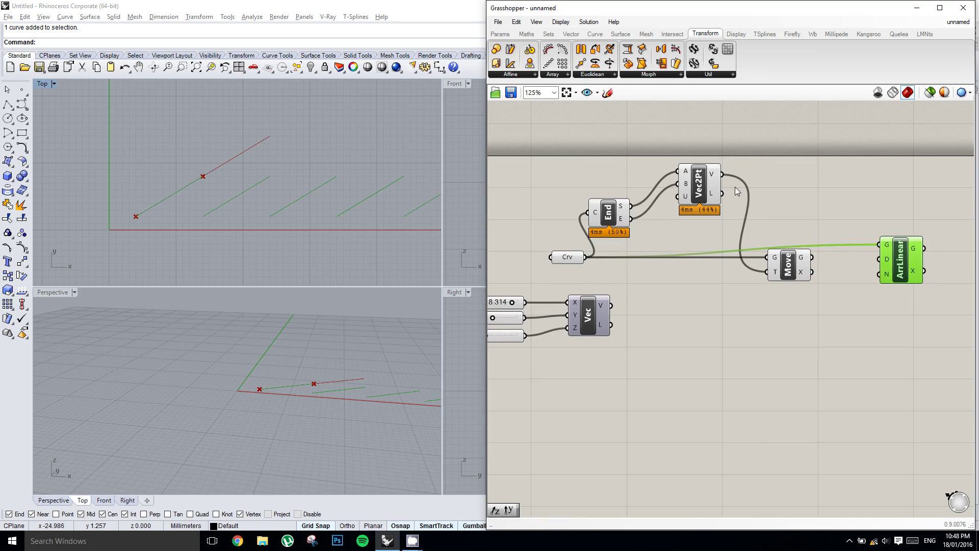
left_click_drag(722, 174, 885, 262)
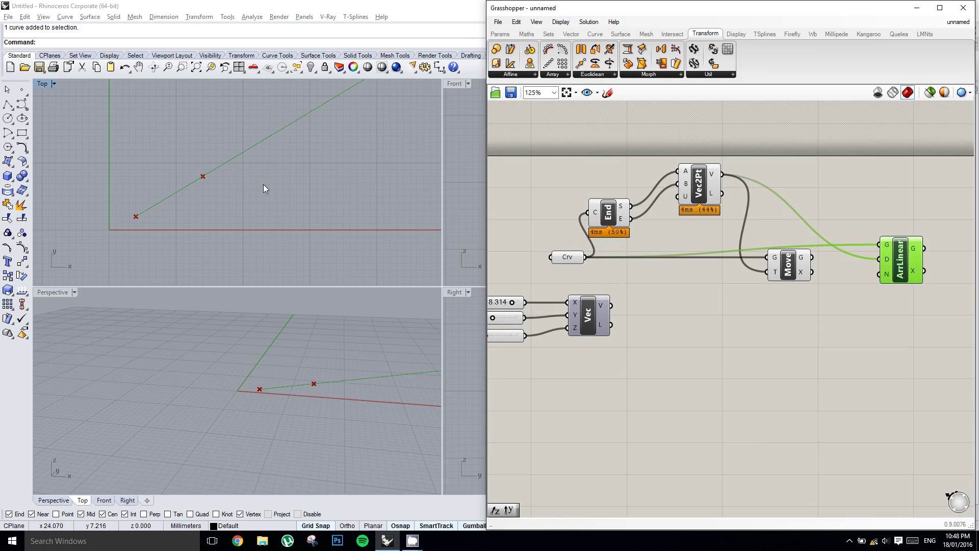
right_click_drag(272, 182, 231, 212)
scroll(231, 211, "down", 10)
scroll(300, 192, "down", 4)
right_click_drag(298, 196, 267, 199)
scroll(267, 199, "up", 2)
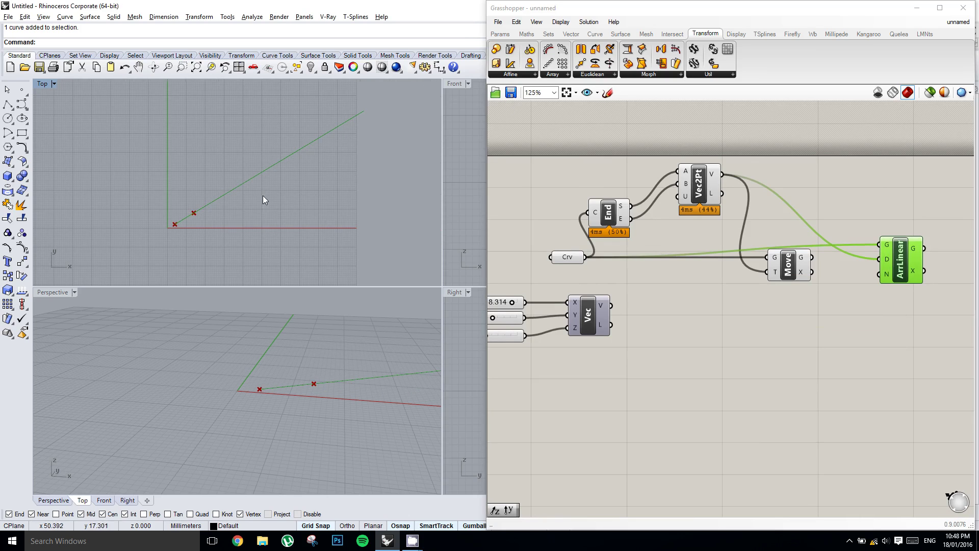
Step: Add a number slider below the Move component with integer rounding and a maximum of 20
right_click_drag(769, 268, 763, 263)
left_click(502, 39)
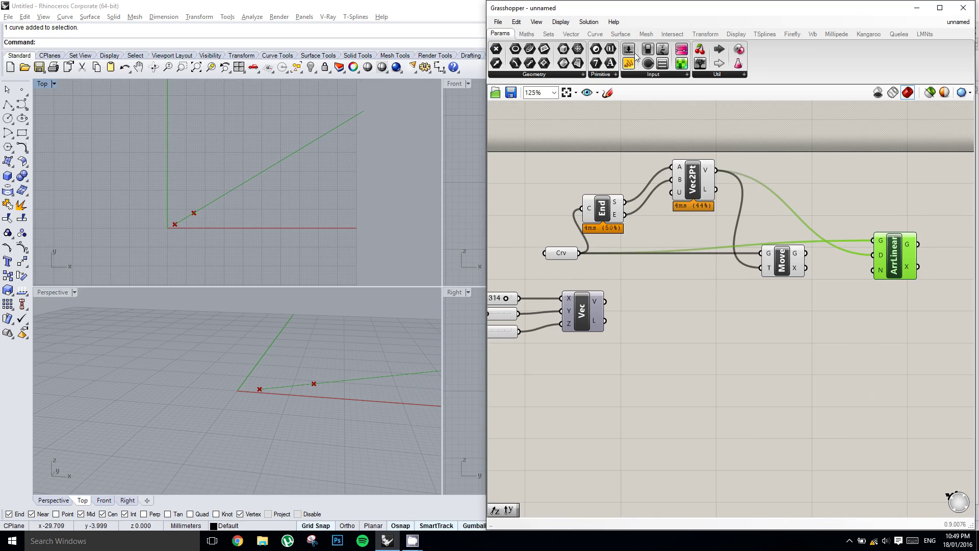
left_click_drag(629, 49, 741, 328)
double_click(741, 329)
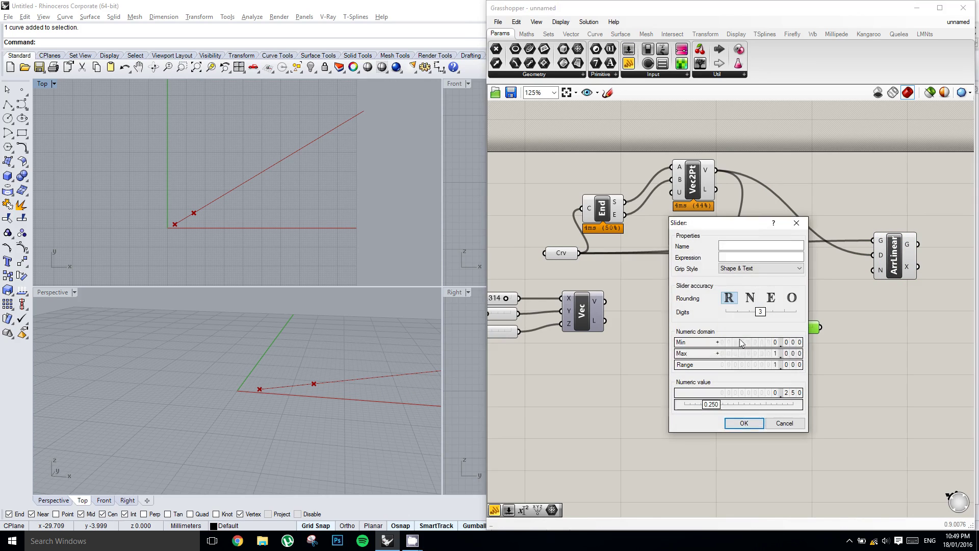
double_click(744, 353)
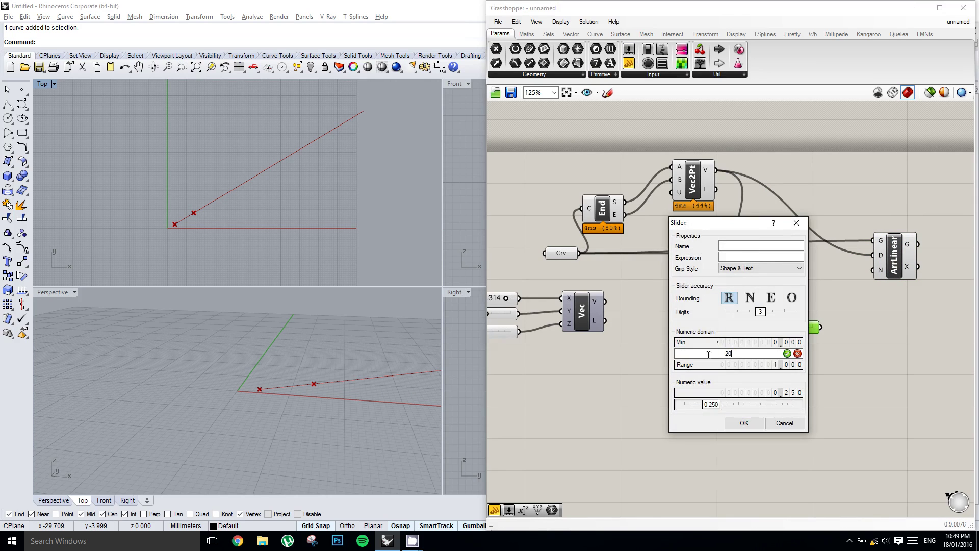
type("20")
left_click(749, 297)
left_click(744, 423)
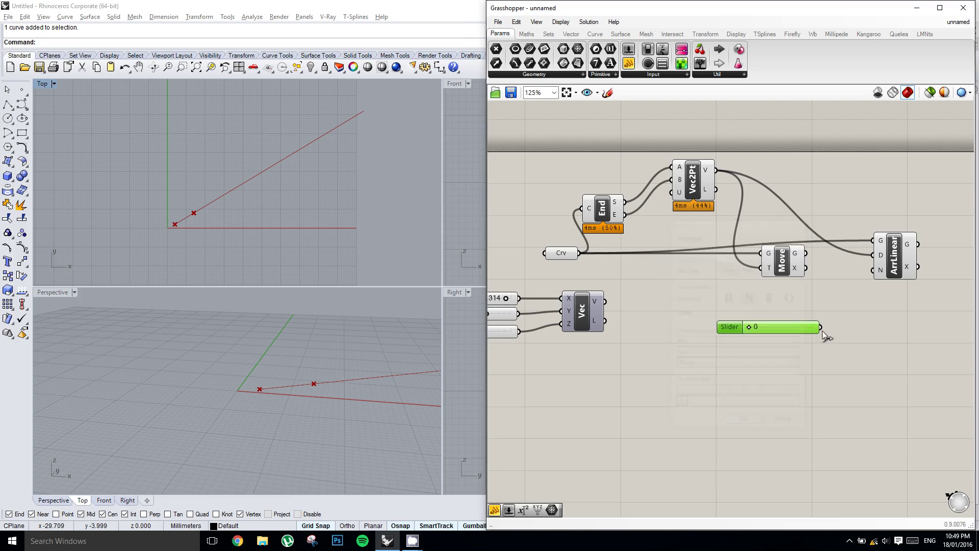
Step: Connect the slider to Linear Array's count input and raise the count to about 8
left_click_drag(820, 327, 872, 270)
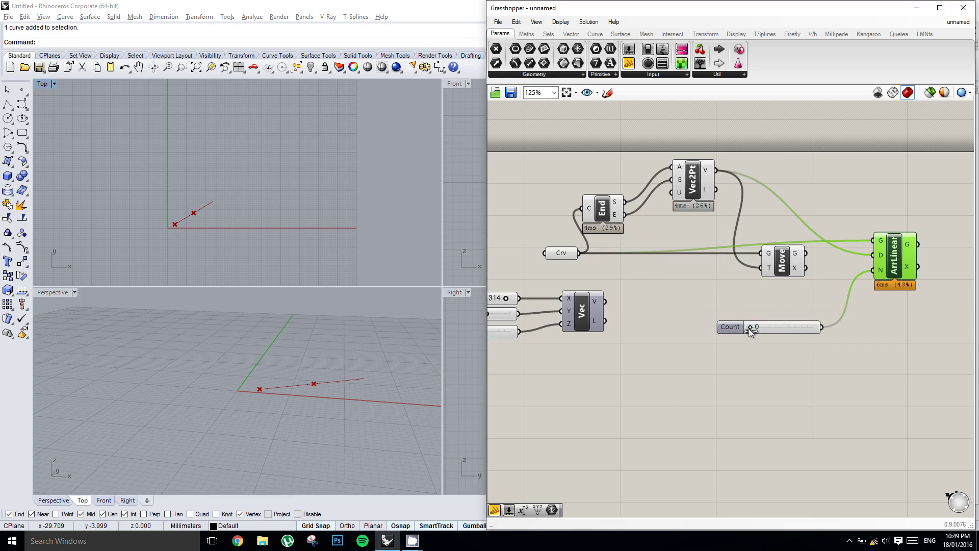
left_click_drag(749, 329, 757, 329)
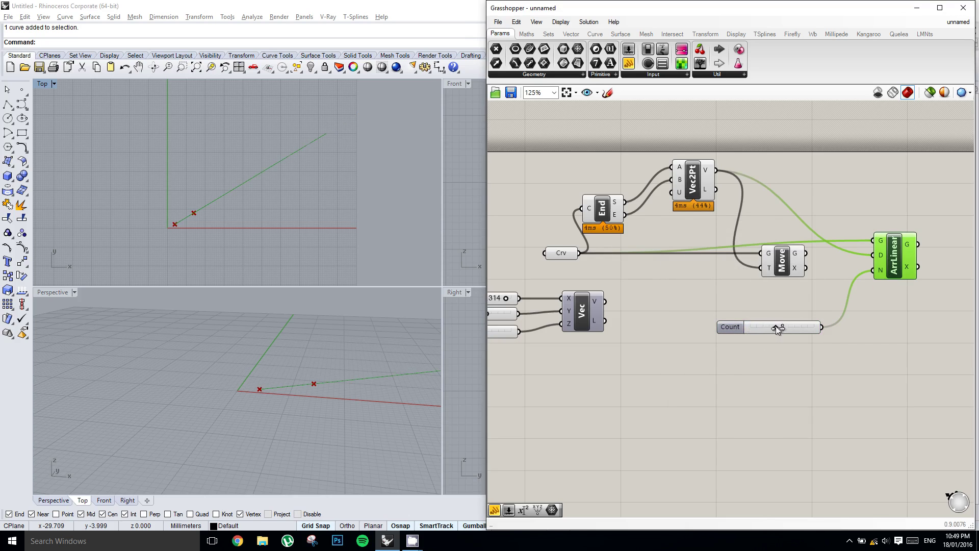
Step: Replace Linear Array's direction input with the XYZ vector and set its X component to 10 and Y component to about -7.302
right_click_drag(645, 304, 680, 283)
left_click_drag(642, 282, 908, 236)
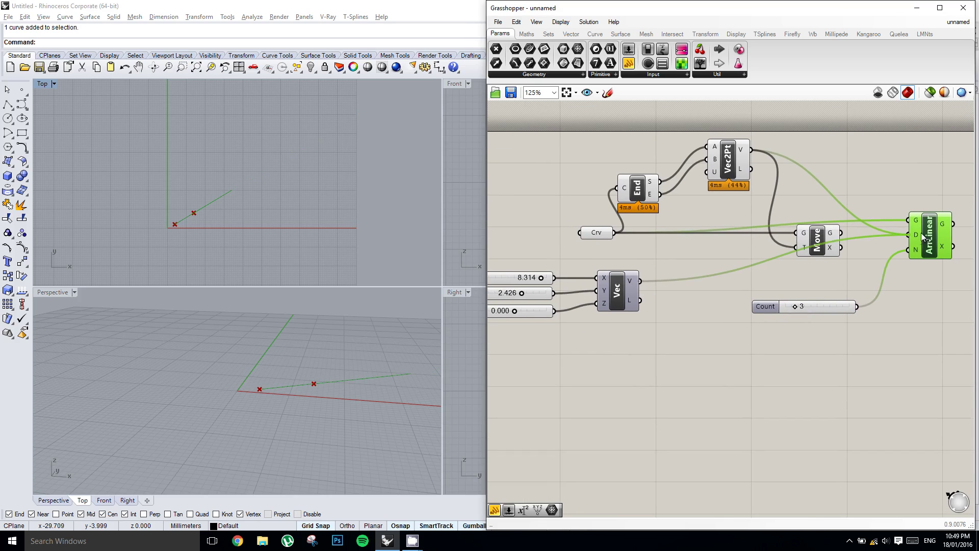
right_click_drag(671, 302, 761, 276)
right_click(811, 267)
scroll(611, 261, "up", 1)
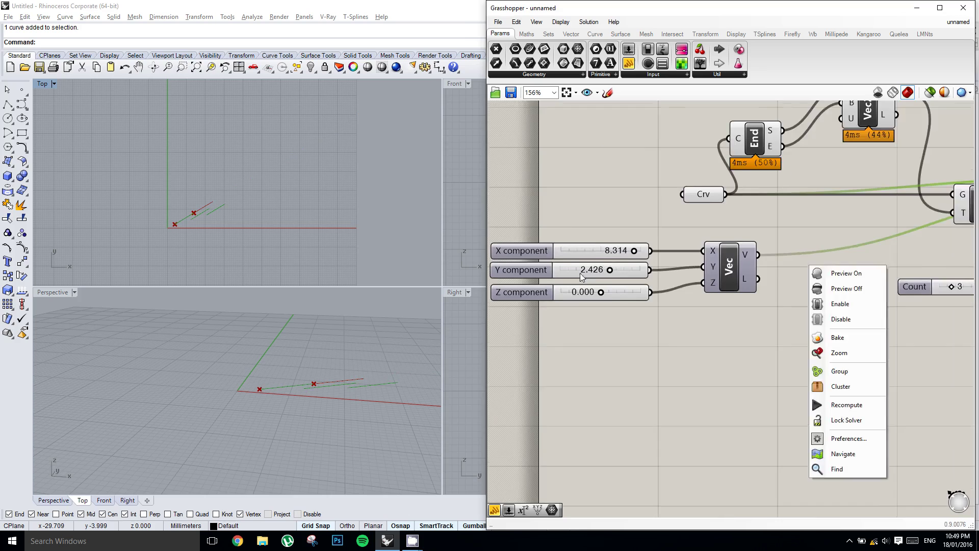
right_click_drag(580, 272, 598, 268)
scroll(598, 267, "up", 1)
right_click(626, 264)
left_click(671, 243)
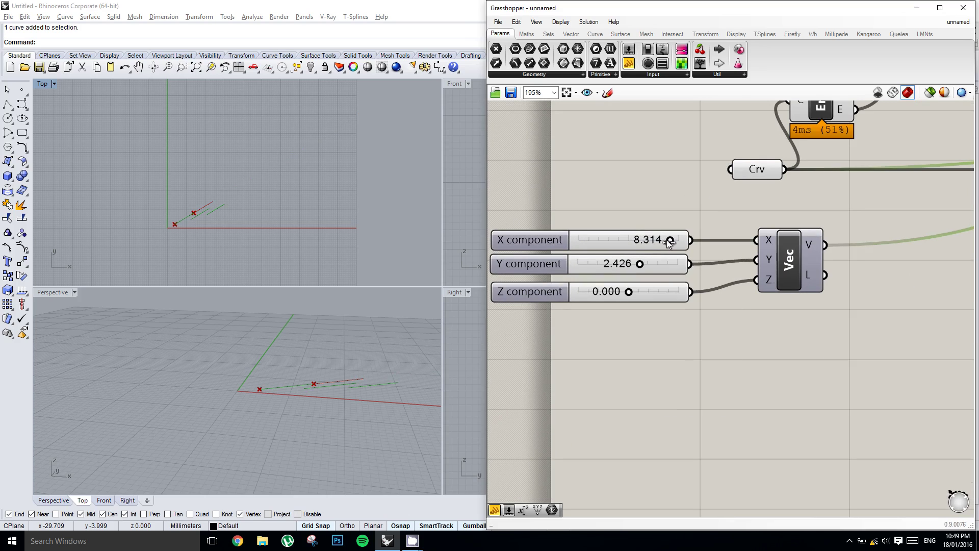
left_click_drag(669, 242, 727, 250)
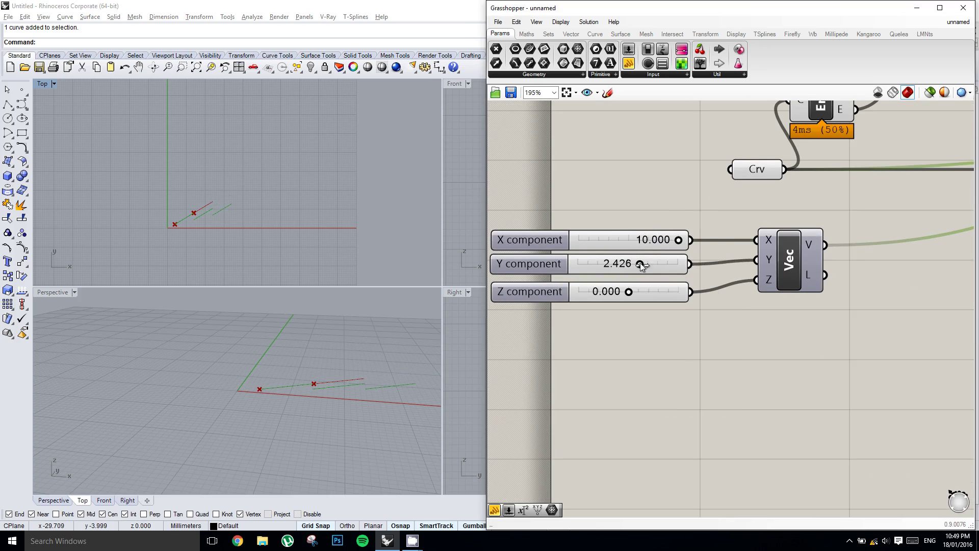
left_click_drag(642, 266, 592, 275)
Step: Raise the Linear Array's count to 6 and check the array in the Top viewport
right_click_drag(626, 279, 515, 274)
right_click_drag(830, 264, 491, 259)
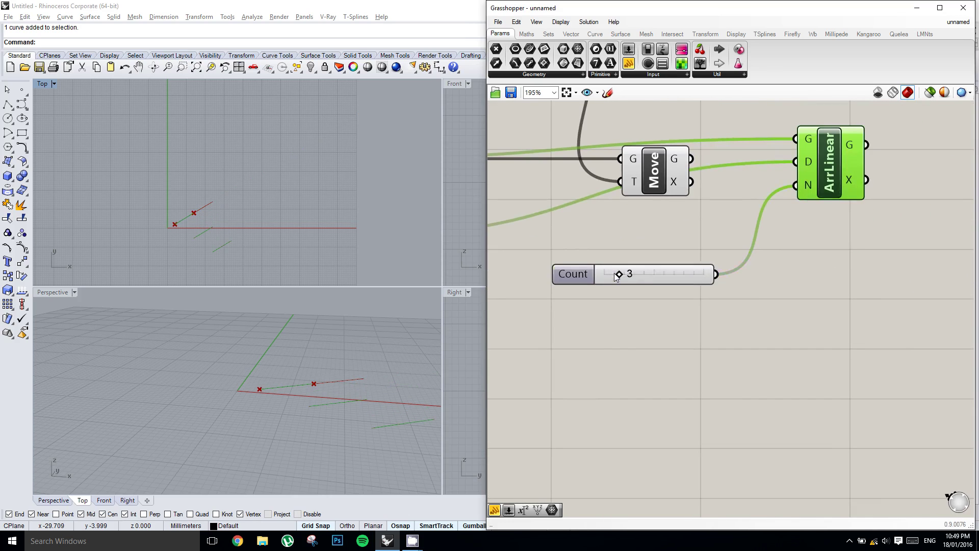
mouse_move(617, 275)
left_mouse_down()
mouse_move(648, 275)
mouse_move(635, 275)
left_mouse_up()
right_click_drag(280, 218, 300, 152)
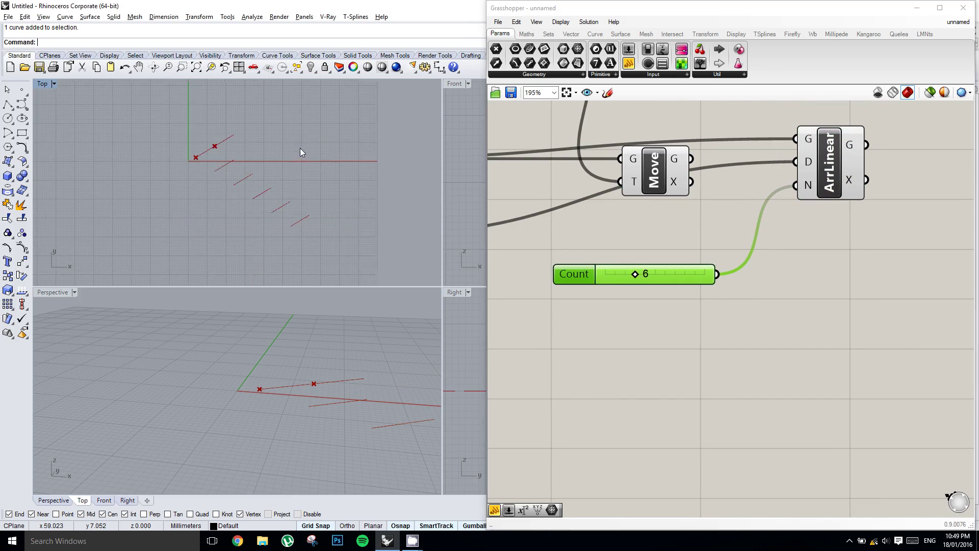
scroll(301, 152, "down", 2)
right_click_drag(637, 240, 757, 288)
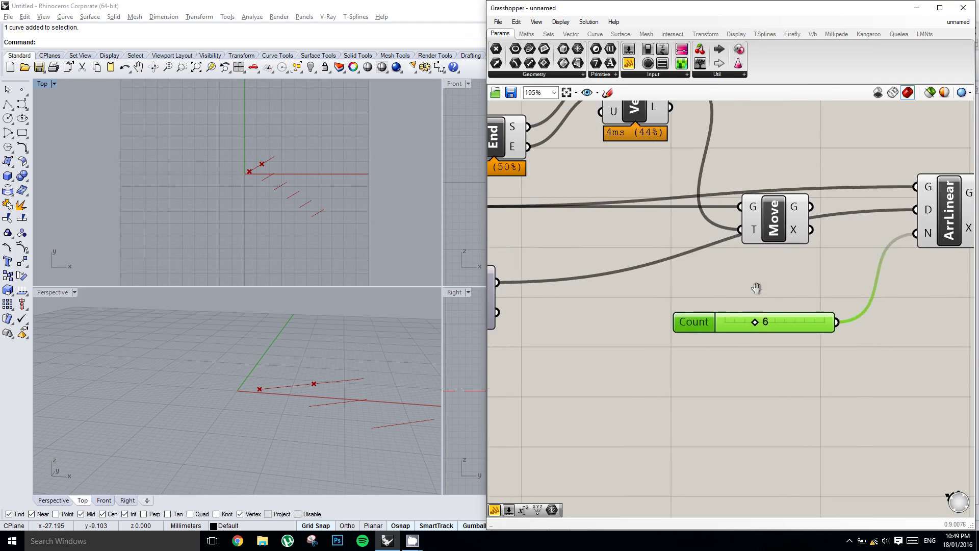
right_click(757, 288)
left_click(733, 270)
scroll(758, 279, "down", 3)
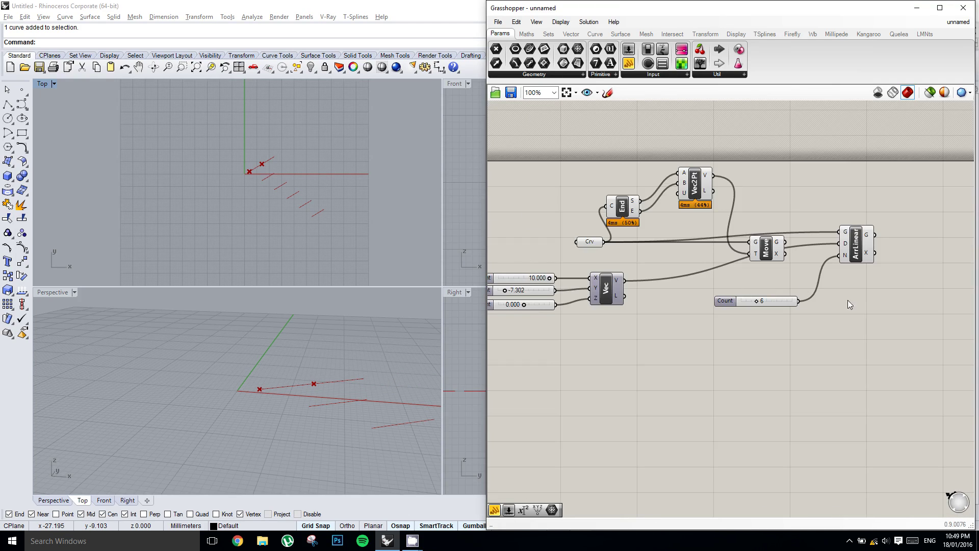
Step: Delete all components and sliders from the canvas except the referenced Curve parameter
left_click_drag(887, 325, 625, 151)
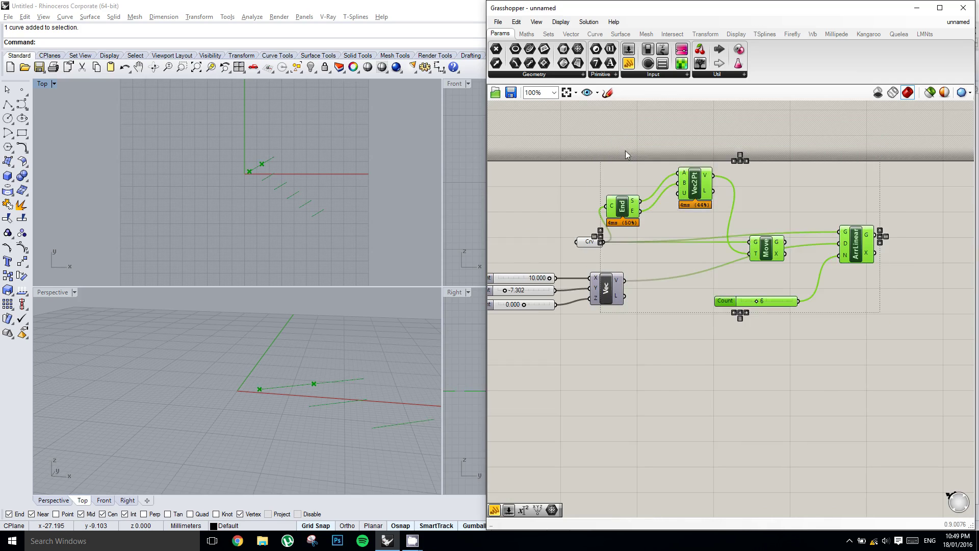
key("Delete")
left_click_drag(659, 330, 516, 252)
key("Delete")
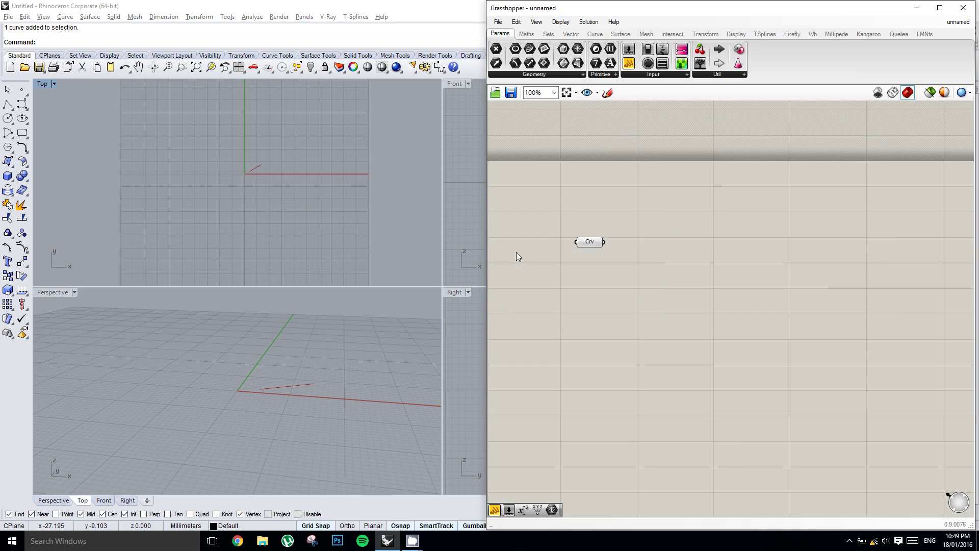
Step: Add a Rotate component from the Euclidean transforms beside the Curve parameter
left_click(646, 33)
left_click(671, 34)
left_click(705, 33)
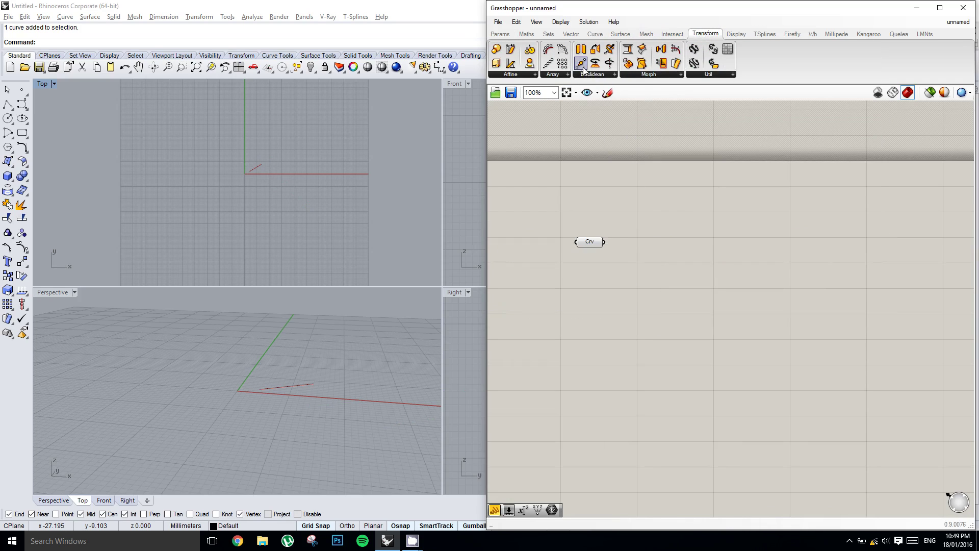
left_click(593, 74)
left_click(601, 160)
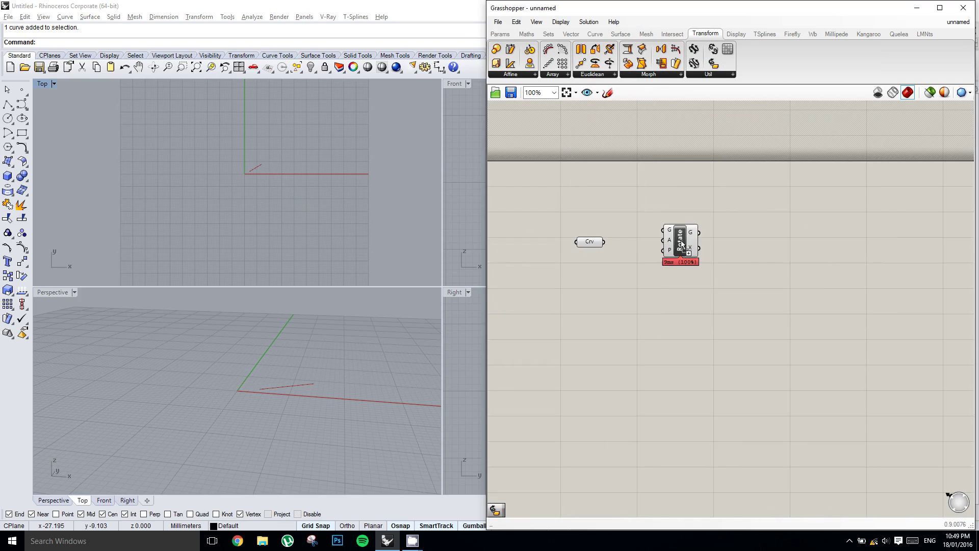
left_click(690, 244)
scroll(623, 243, "up", 1)
scroll(624, 243, "up", 1)
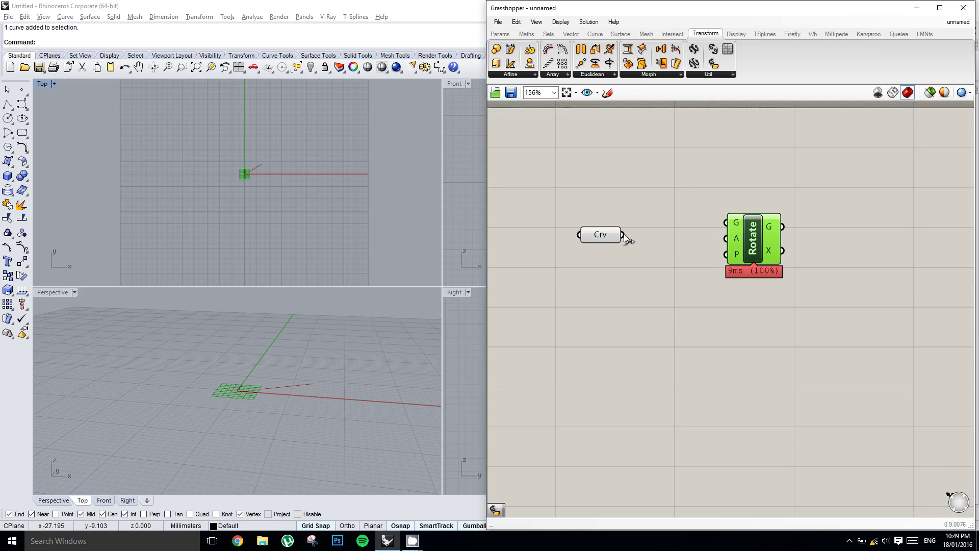
Step: Connect the curve to Rotate's geometry input and check the rotated line in the Top viewport
left_click_drag(622, 234, 751, 244)
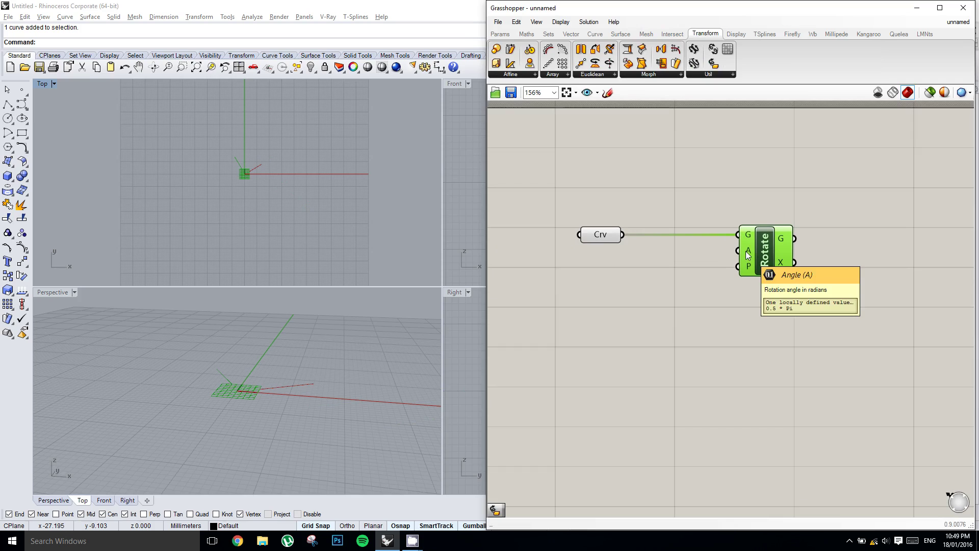
right_click_drag(245, 215, 274, 209)
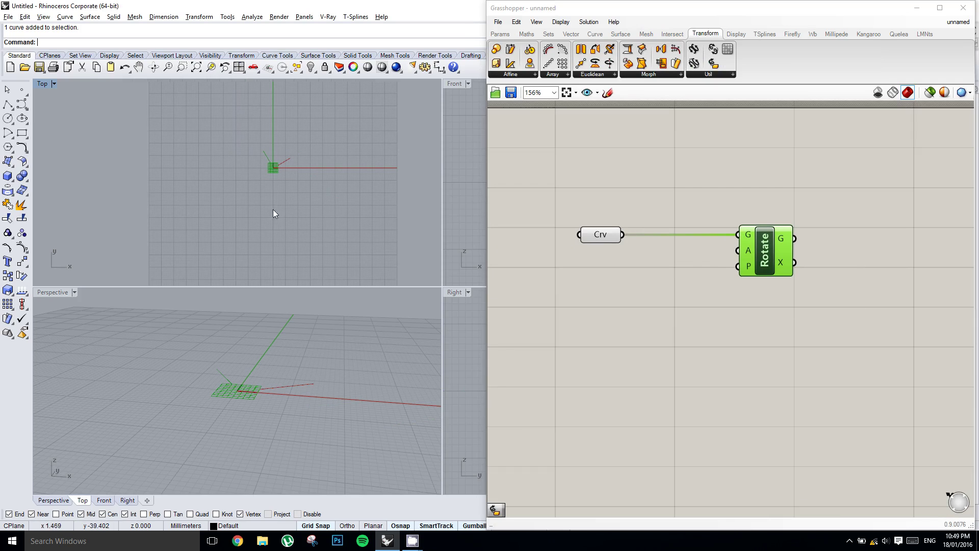
scroll(282, 159, "up", 12)
right_click_drag(283, 161, 276, 165)
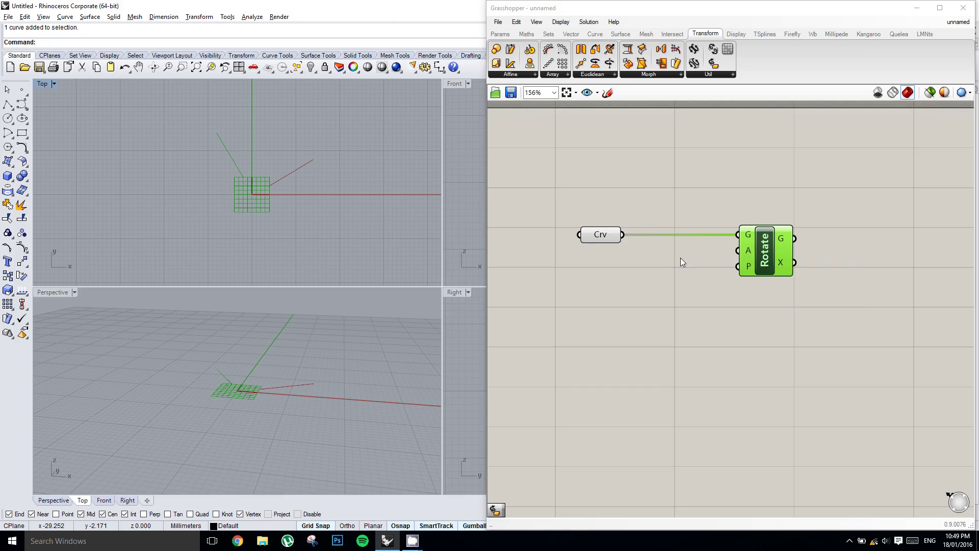
right_click_drag(680, 258, 775, 249)
scroll(775, 250, "down", 1)
scroll(730, 198, "up", 1)
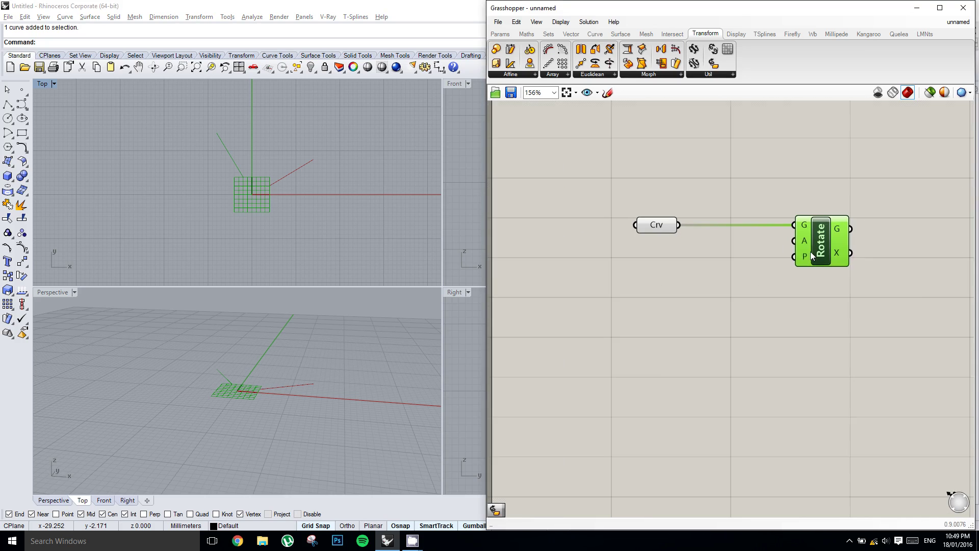
right_click_drag(728, 203, 751, 224)
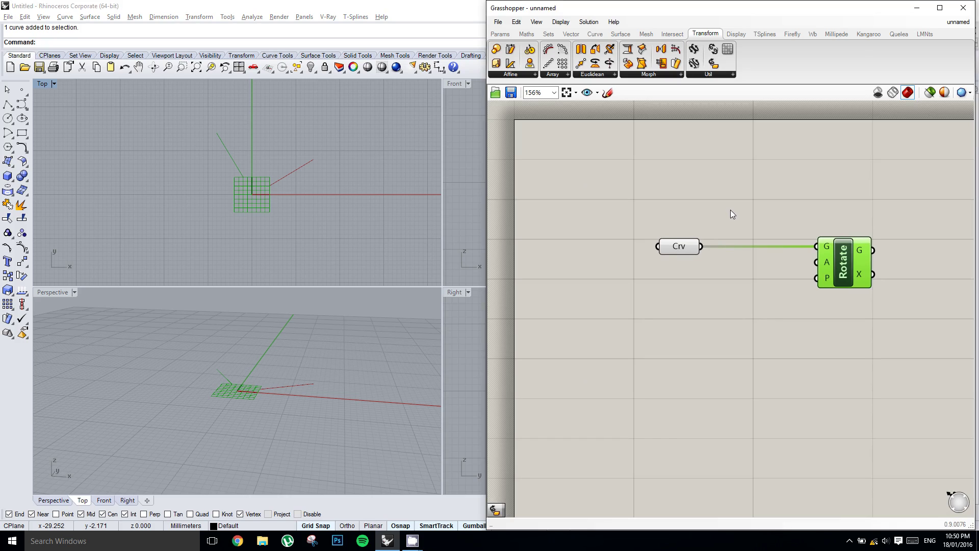
Step: Add a number slider below the Curve parameter and set its maximum to 360
left_click(502, 34)
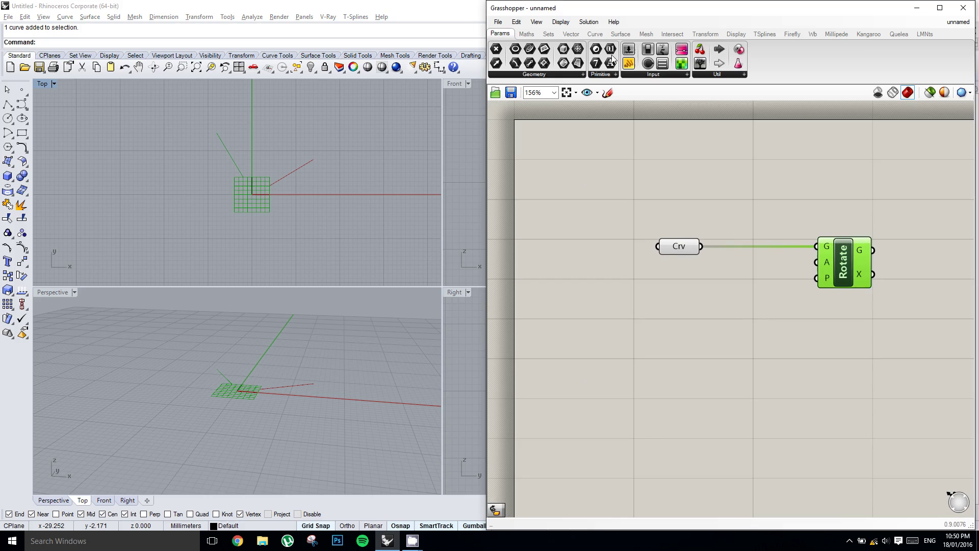
left_click_drag(629, 63, 535, 284)
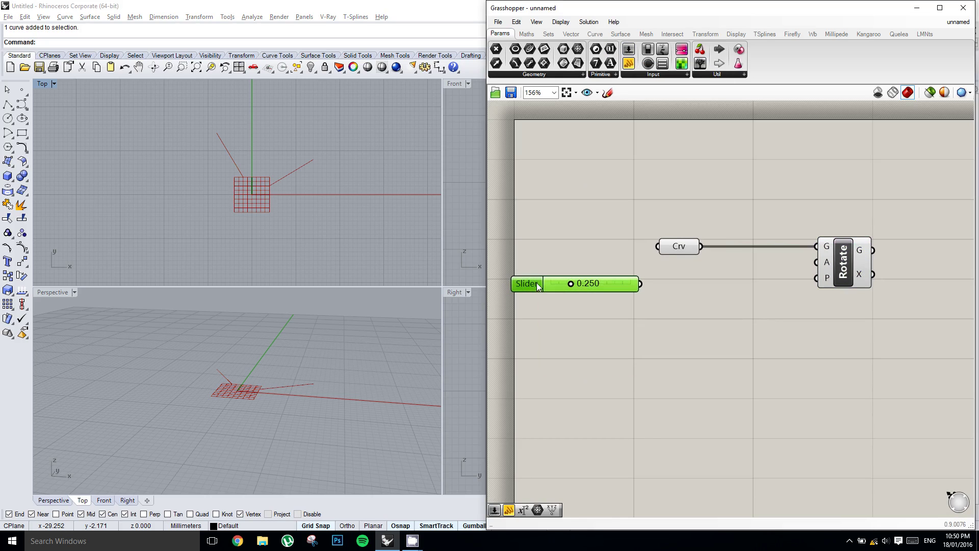
double_click(536, 283)
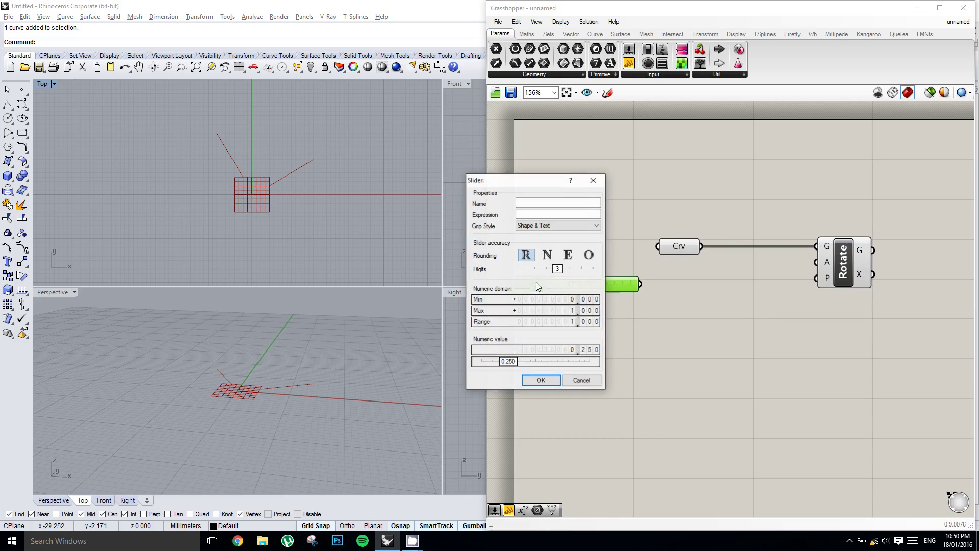
double_click(548, 311)
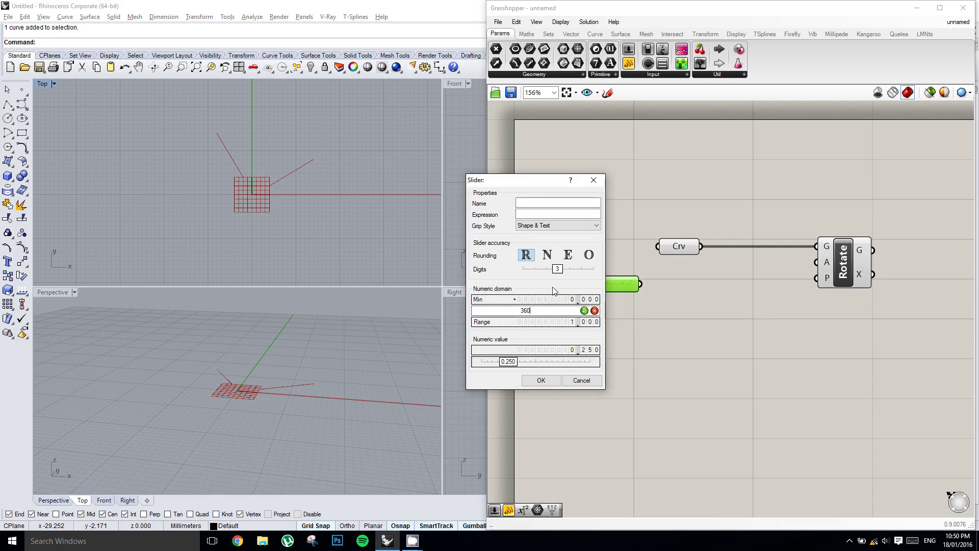
left_click(554, 380)
Step: Add a Radians component between the slider and the Rotate component
right_click_drag(717, 300, 693, 301)
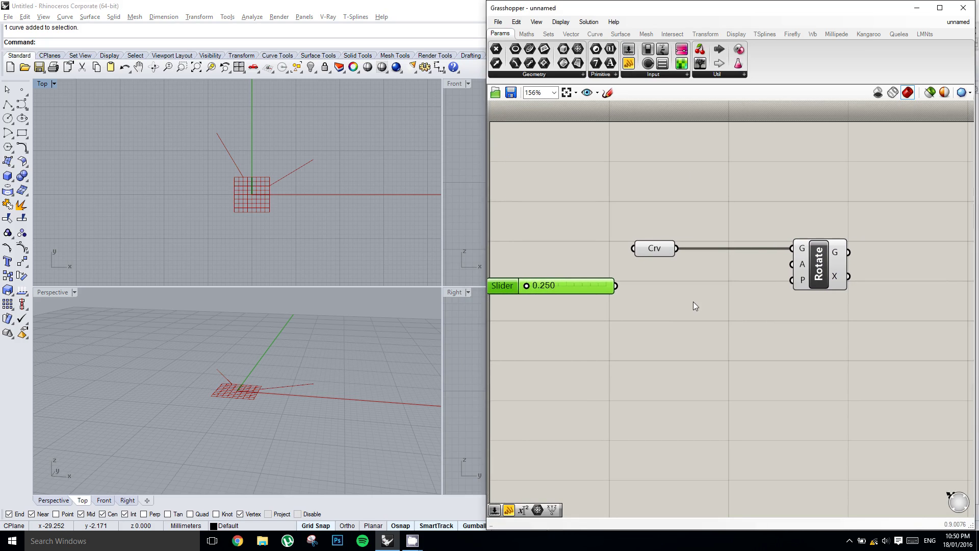
double_click(693, 301)
double_click(682, 271)
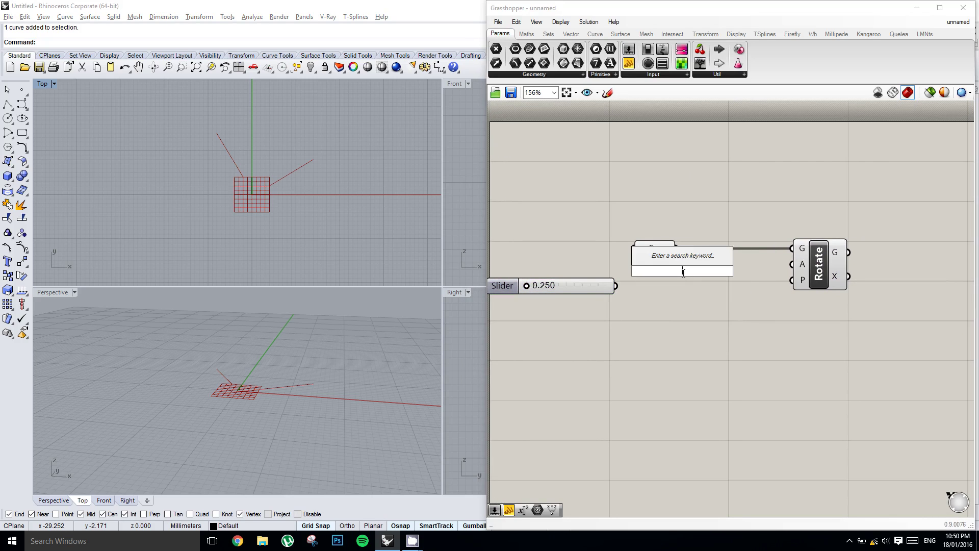
type("radia")
key("Return")
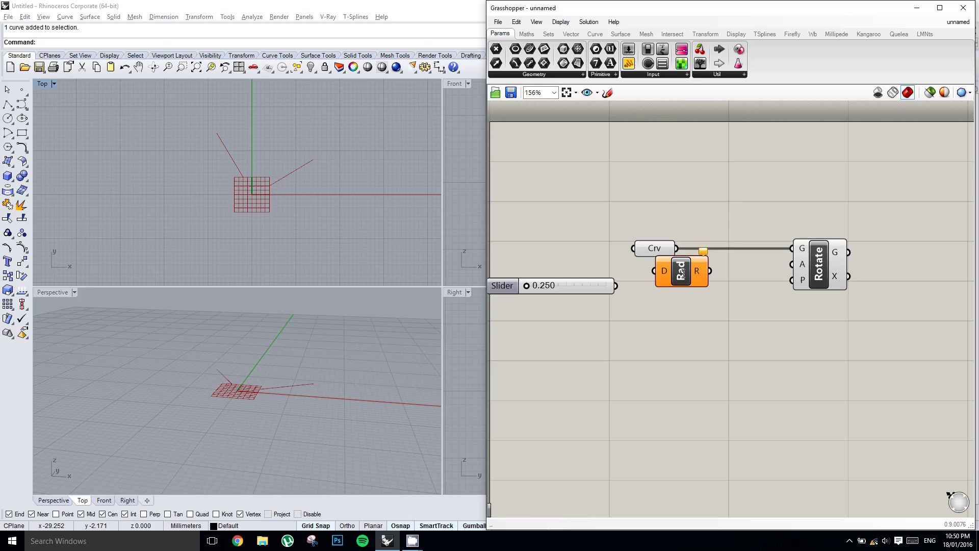
left_click_drag(681, 278, 680, 291)
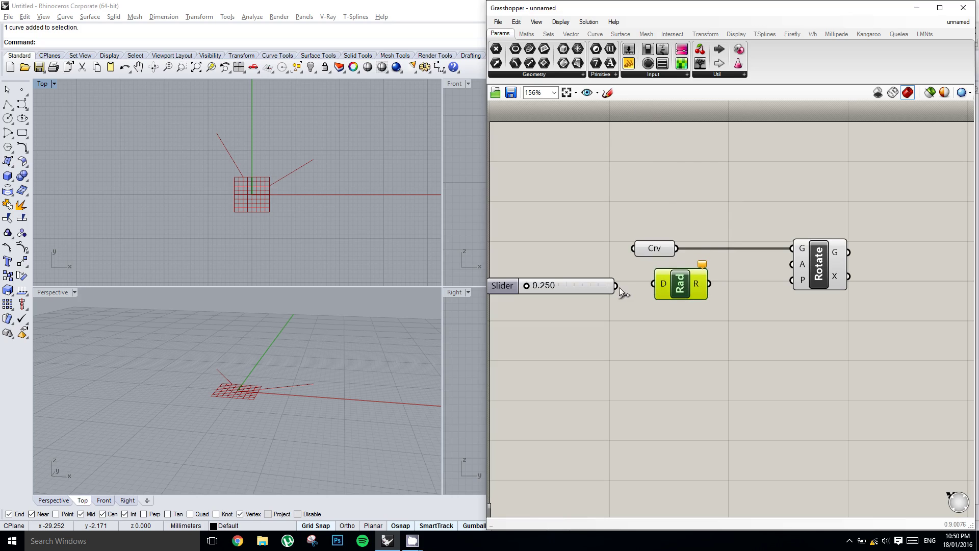
Step: Connect the slider to the Radians component's degrees input and its radians output to Rotate's angle input
left_click_drag(616, 286, 654, 284)
left_click_drag(680, 288, 802, 266)
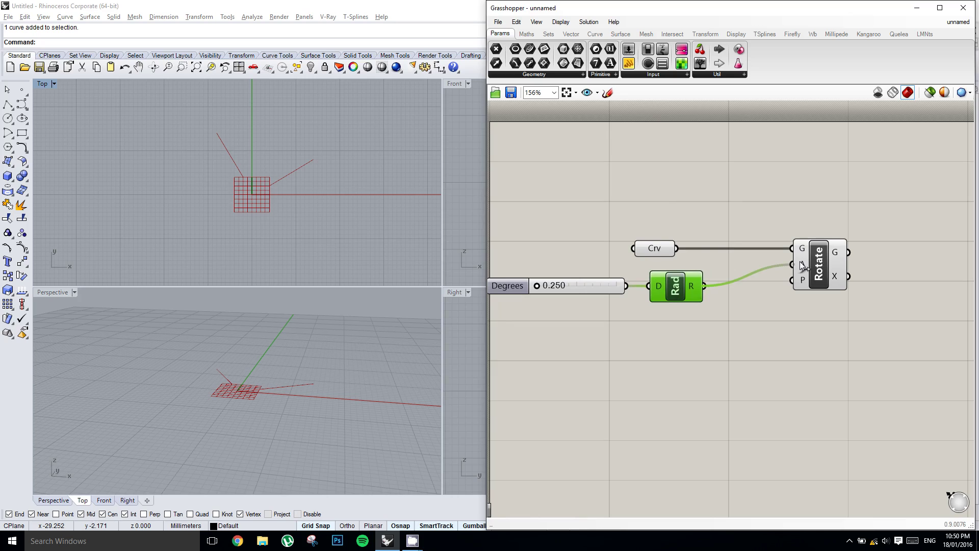
right_click_drag(803, 266, 828, 252)
mouse_move(829, 252)
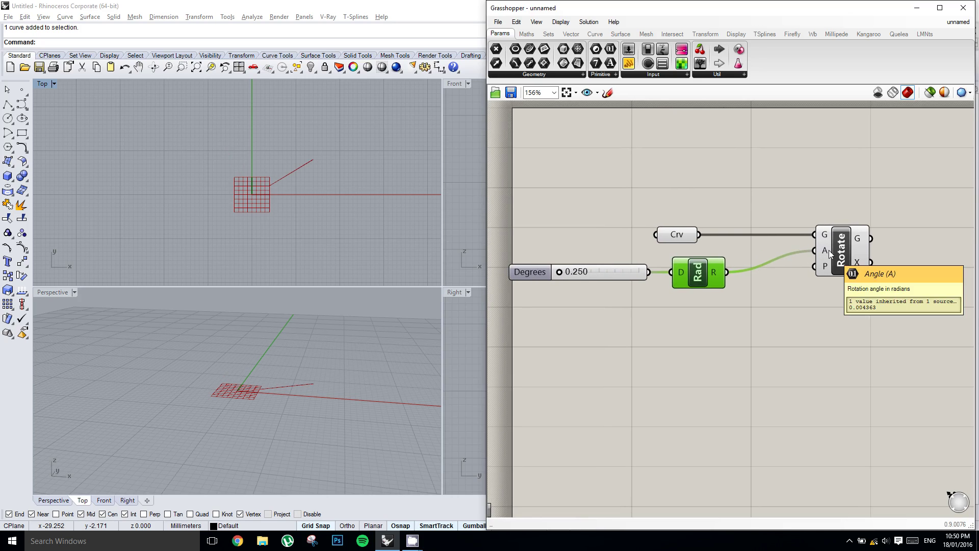
Step: Set the degrees slider to 90 and highlight Rotate's result in the Top viewport
right_click_drag(589, 287, 604, 282)
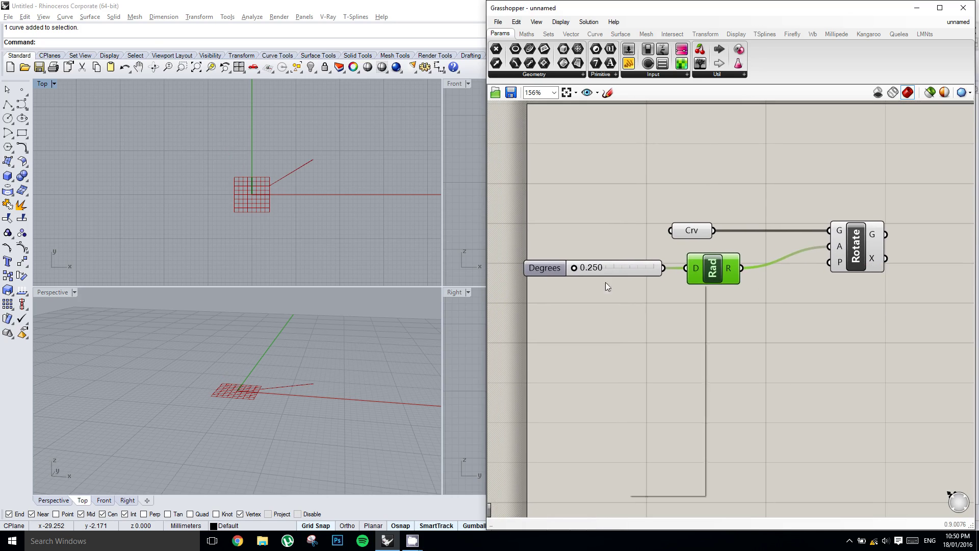
double_click(610, 267)
type("90")
key("Return")
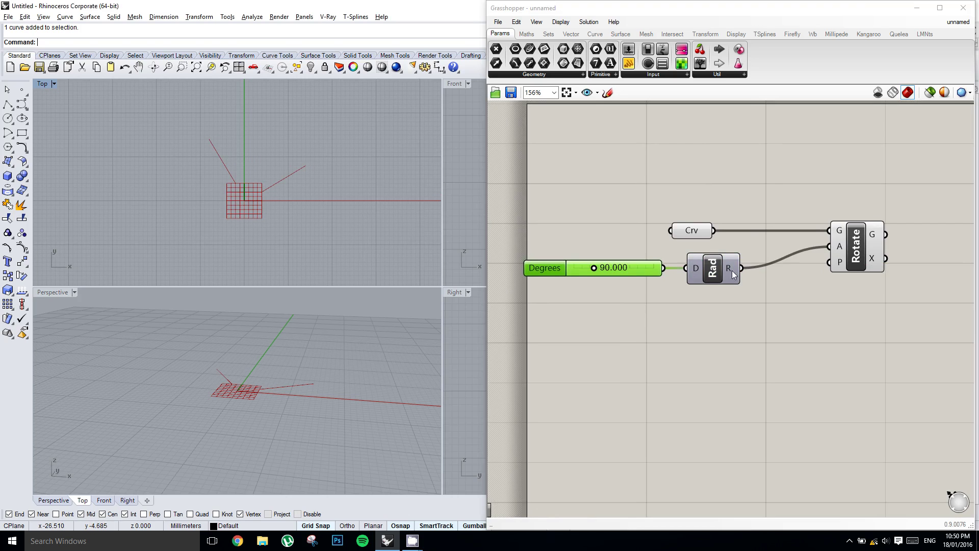
right_click_drag(788, 269, 769, 268)
left_click(839, 246)
right_click_drag(245, 201, 224, 206)
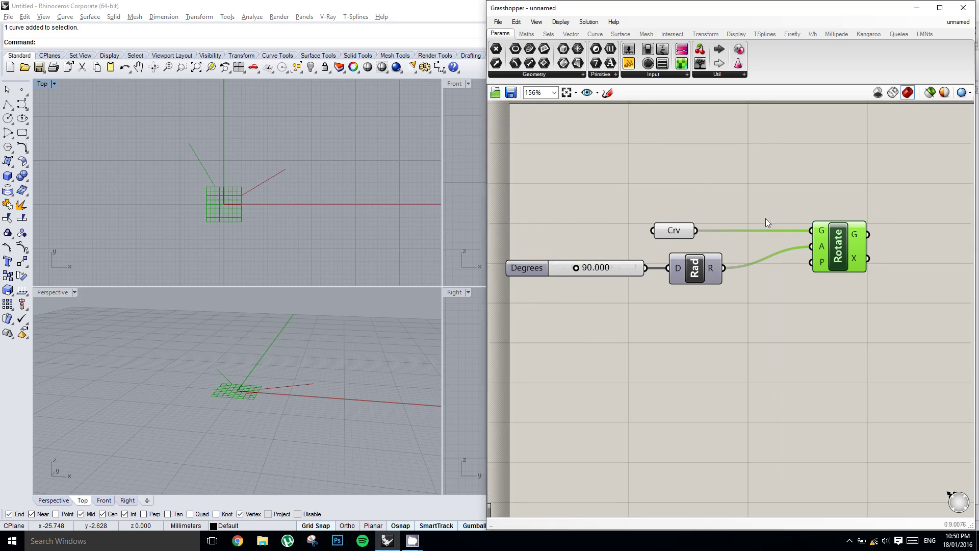
Step: Check Rotate's plane input and add a Construct Point component below the Radians component
right_click_drag(766, 218, 756, 211)
mouse_move(812, 258)
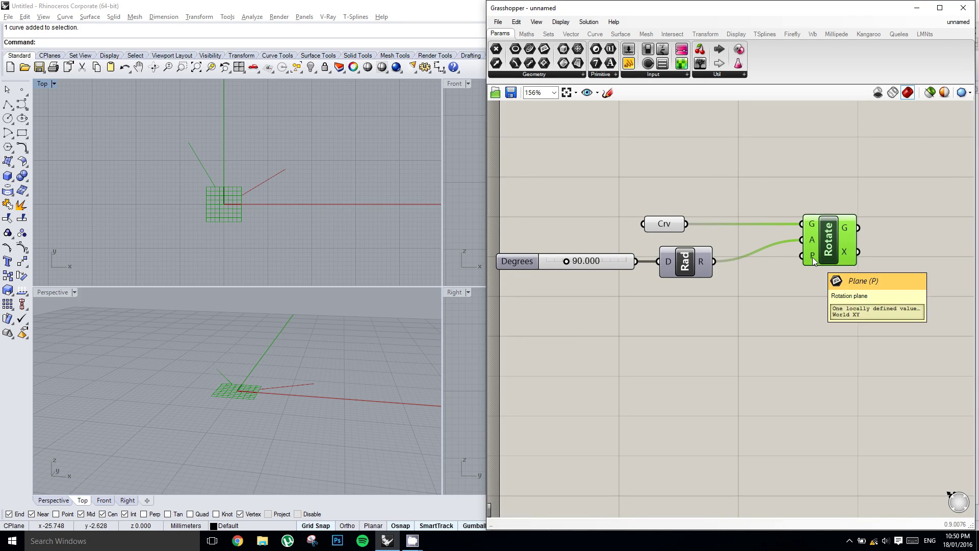
right_click_drag(795, 236, 787, 240)
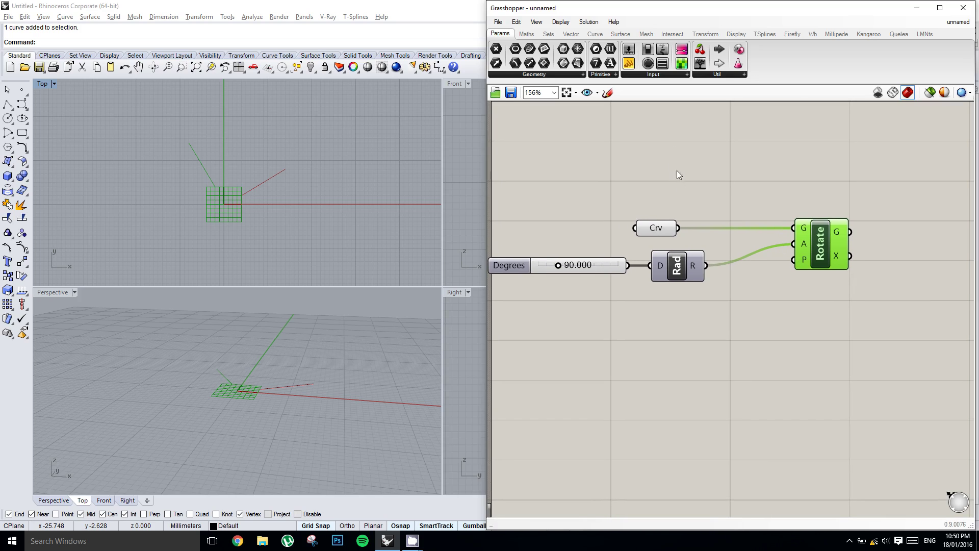
left_click(571, 34)
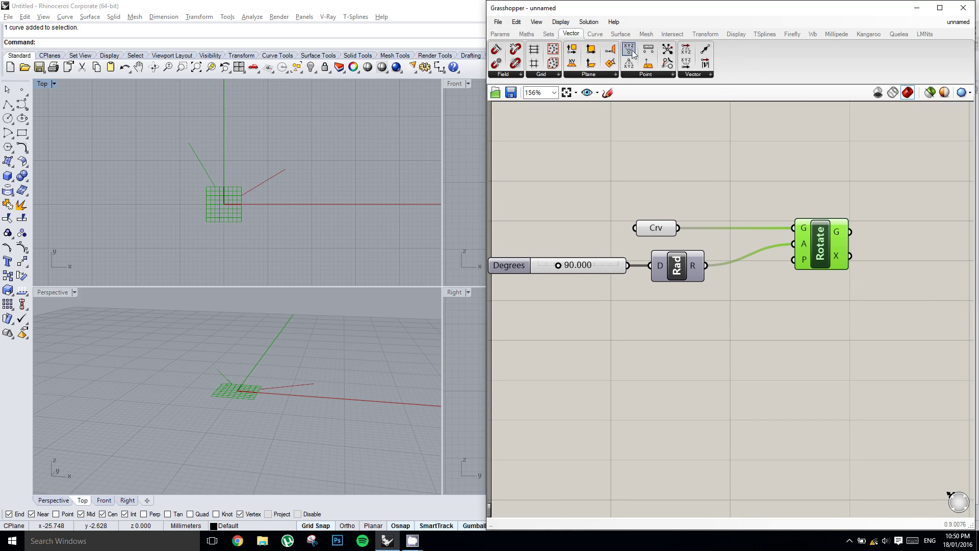
left_click_drag(632, 53, 685, 335)
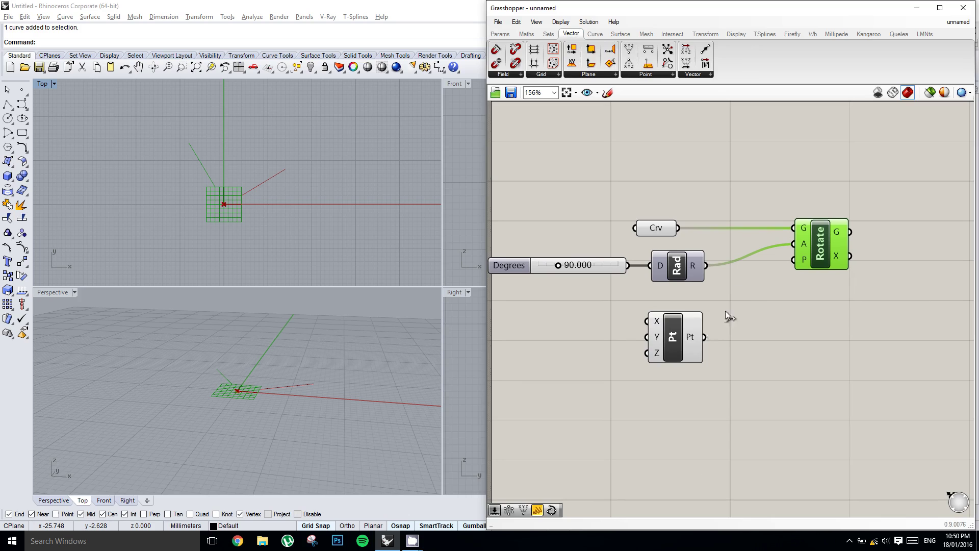
Step: Connect the constructed point to Rotate's plane input and add a number slider beside the Construct Point component
left_click_drag(704, 337, 791, 261)
right_click_drag(600, 311, 646, 299)
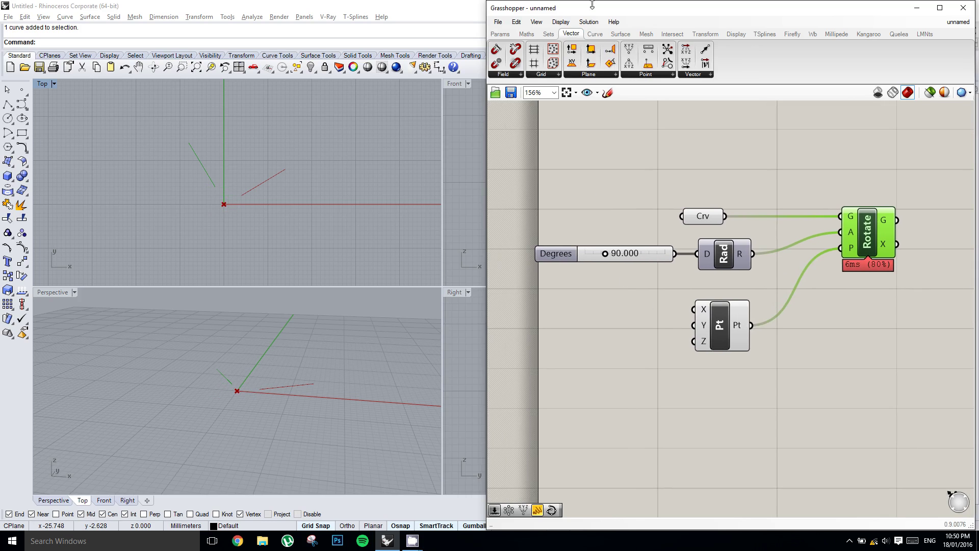
left_click(499, 34)
left_click_drag(629, 49, 581, 320)
right_click_drag(580, 310, 609, 292)
left_click(563, 303)
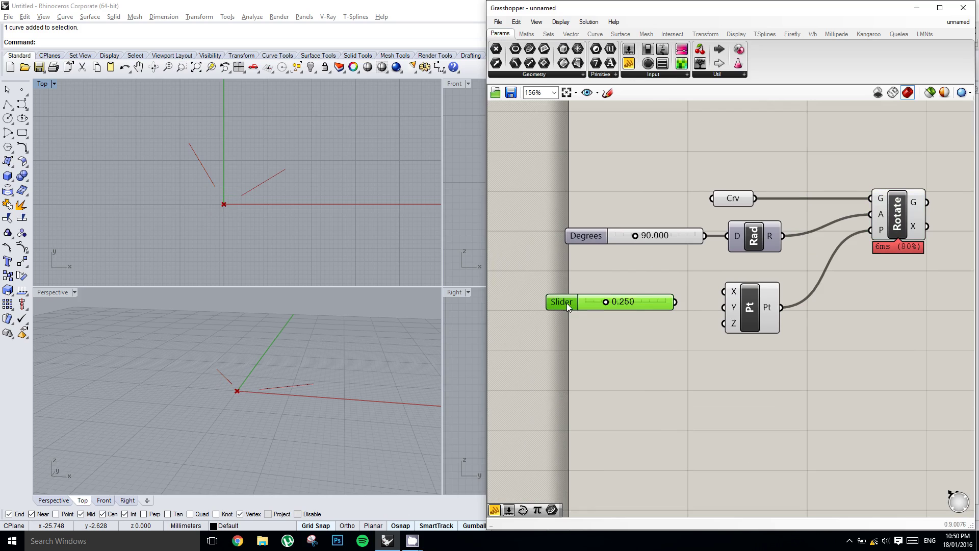
Step: Set the new slider's numeric domain from -10 to 10
double_click(567, 303)
double_click(574, 332)
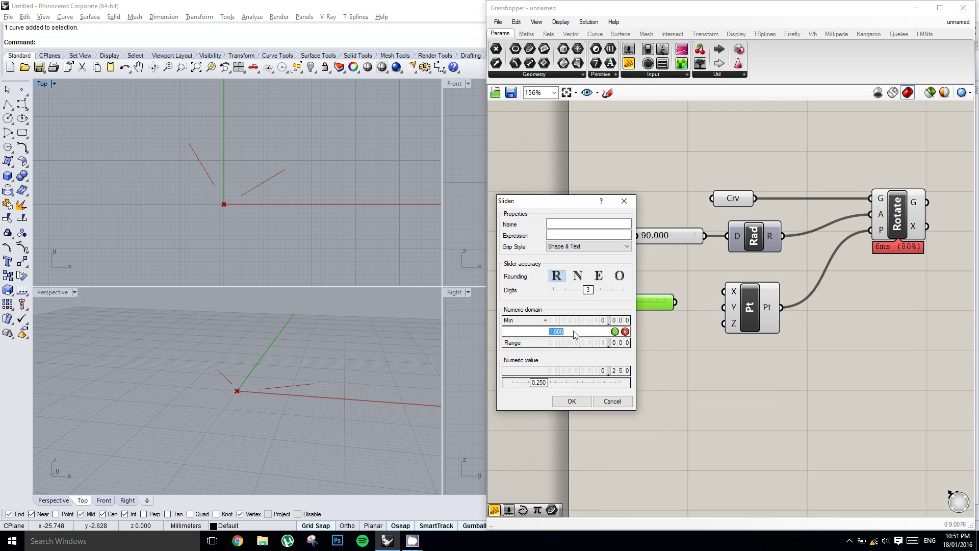
type("10")
key("Return")
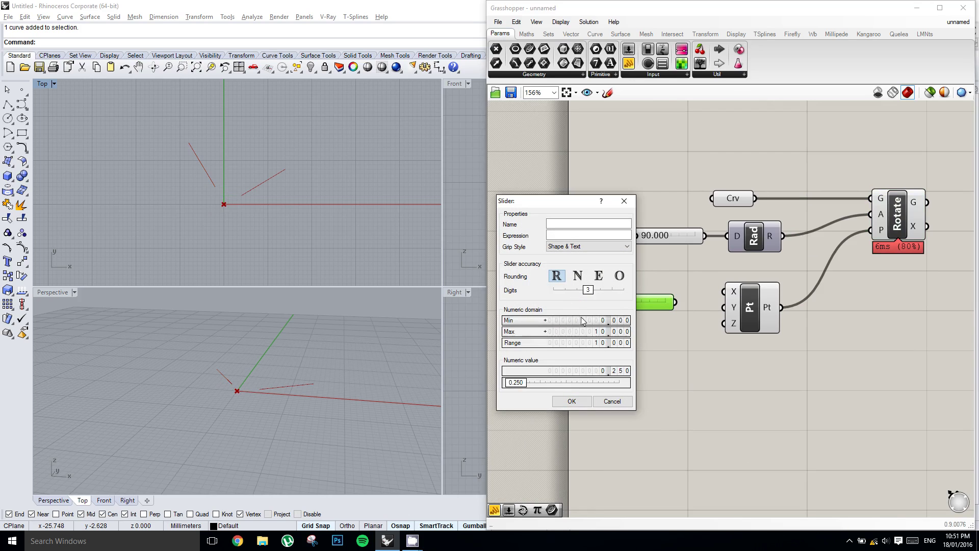
double_click(583, 320)
type("-10")
key("Return")
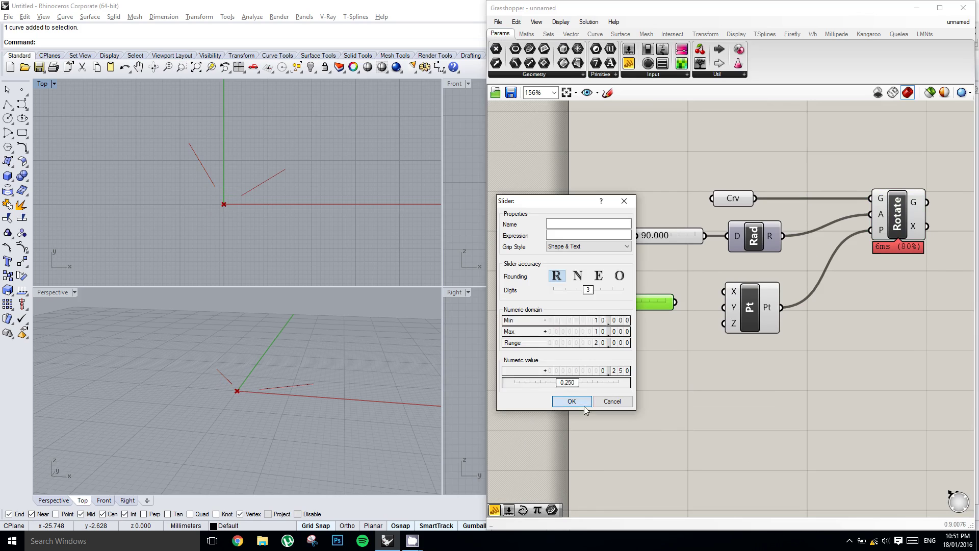
left_click(581, 405)
Step: Connect the slider to Construct Point's X input and set it to 0
left_click_drag(644, 303, 629, 295)
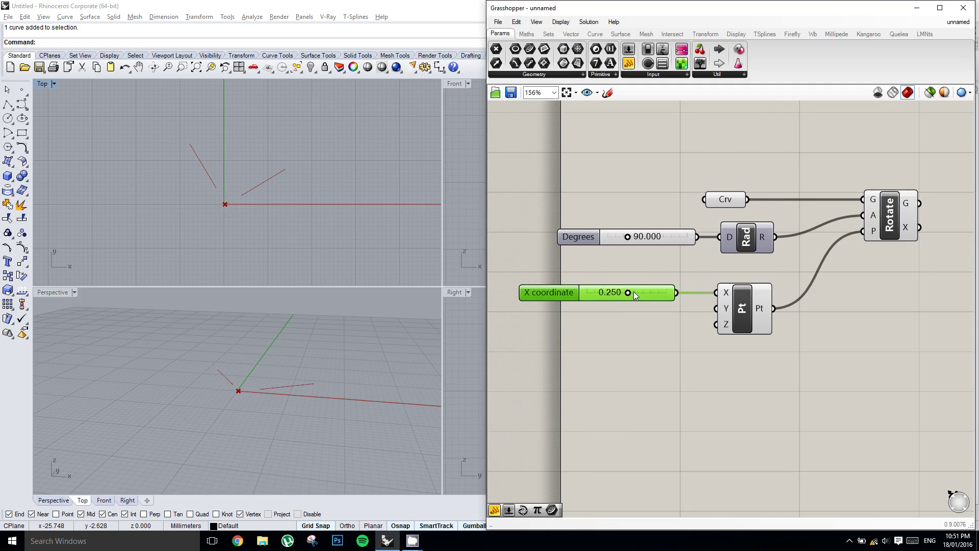
mouse_move(634, 293)
left_mouse_down()
mouse_move(580, 296)
mouse_move(671, 295)
mouse_move(538, 293)
mouse_move(683, 293)
mouse_move(553, 296)
mouse_move(644, 292)
left_mouse_up()
right_click_drag(729, 243, 625, 272)
left_click(793, 263)
right_click_drag(724, 285, 742, 247)
left_click(780, 222)
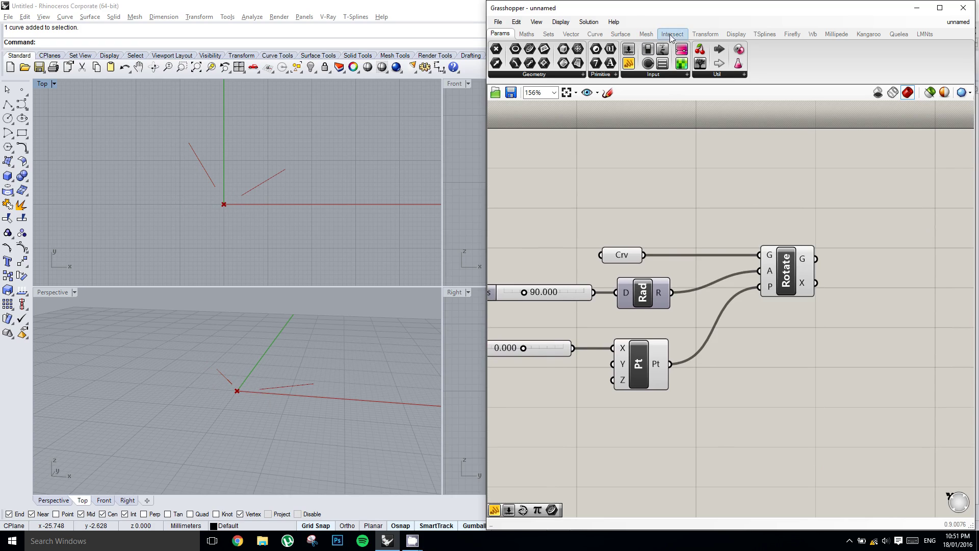
Step: Add a Polar Array component below the Rotate component
left_click(690, 35)
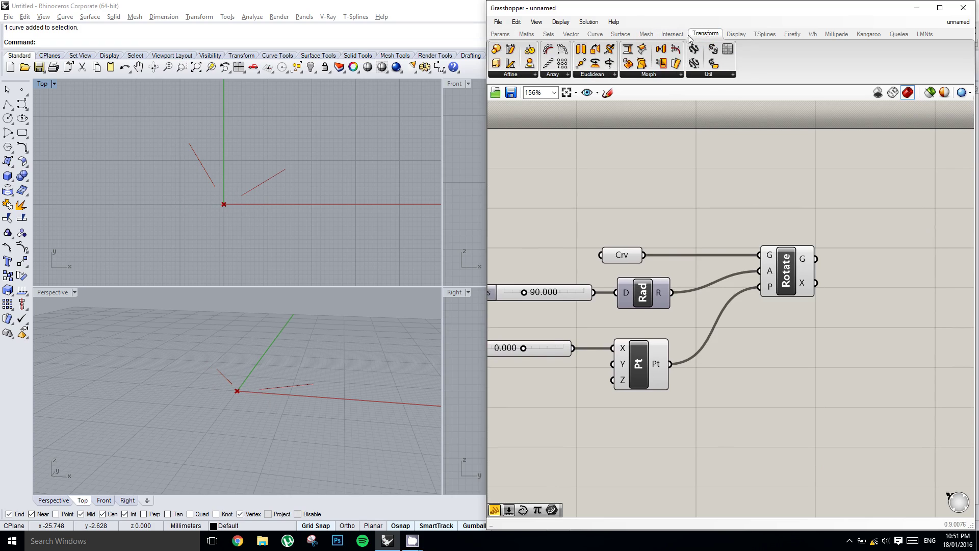
left_click(567, 75)
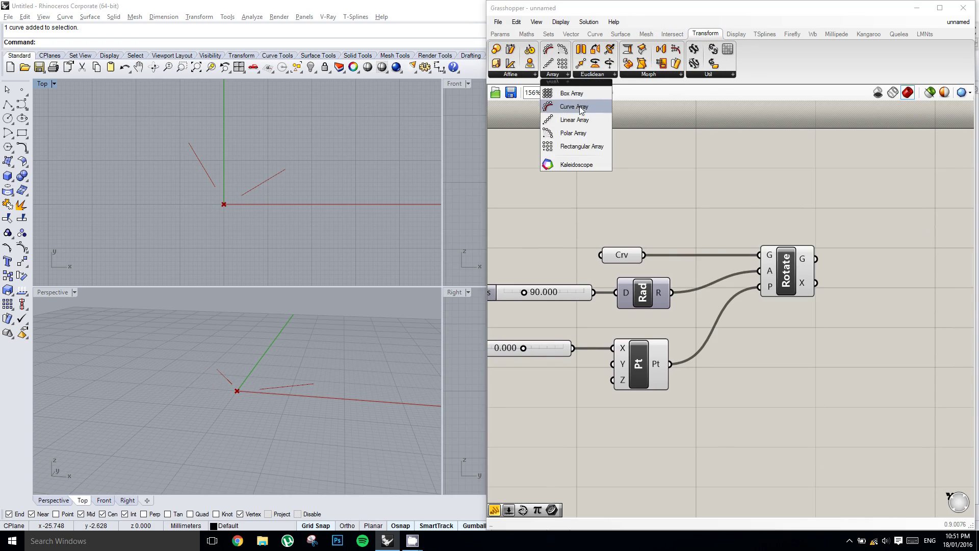
left_click(584, 136)
left_click(808, 345)
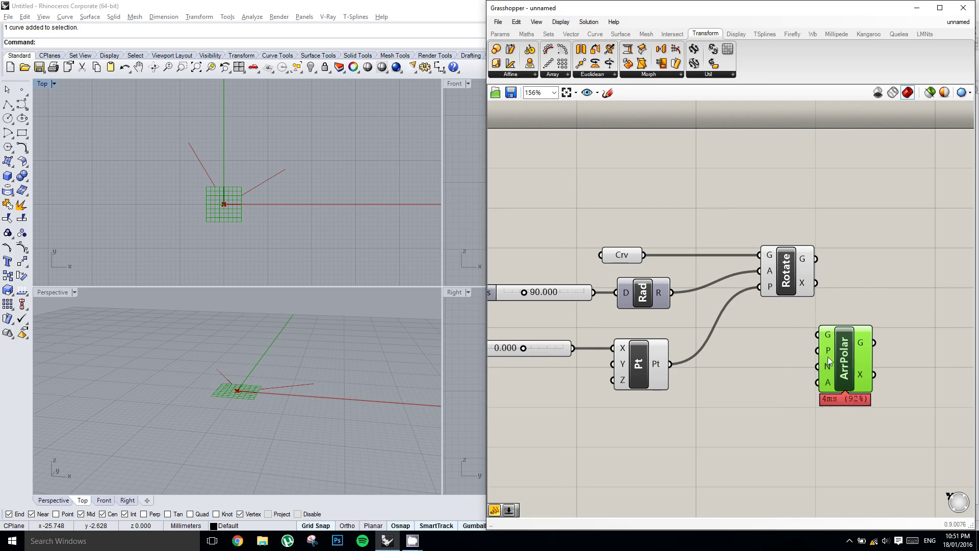
left_click_drag(808, 341, 806, 338)
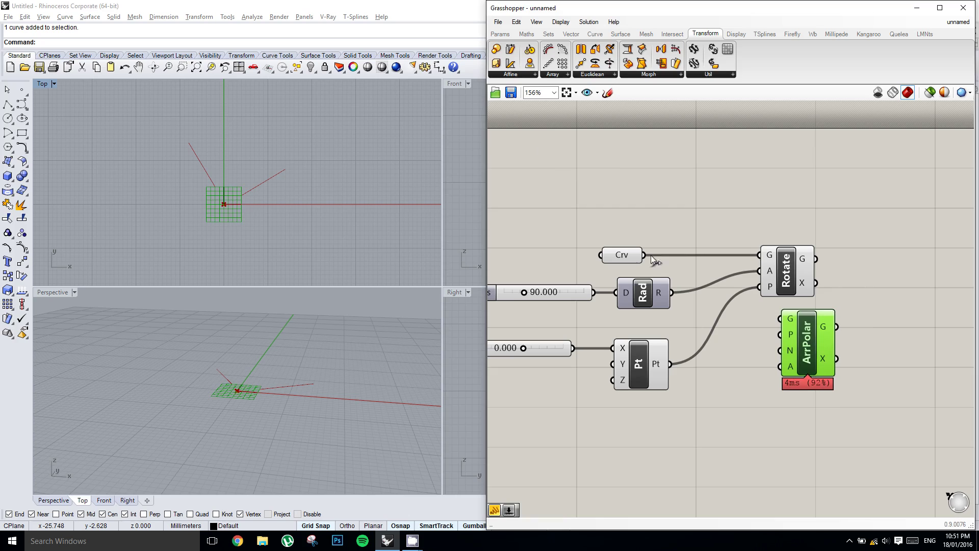
Step: Connect the curve to Polar Array's geometry input and the point to its plane input, and check its angle input
left_click_drag(643, 255, 790, 320)
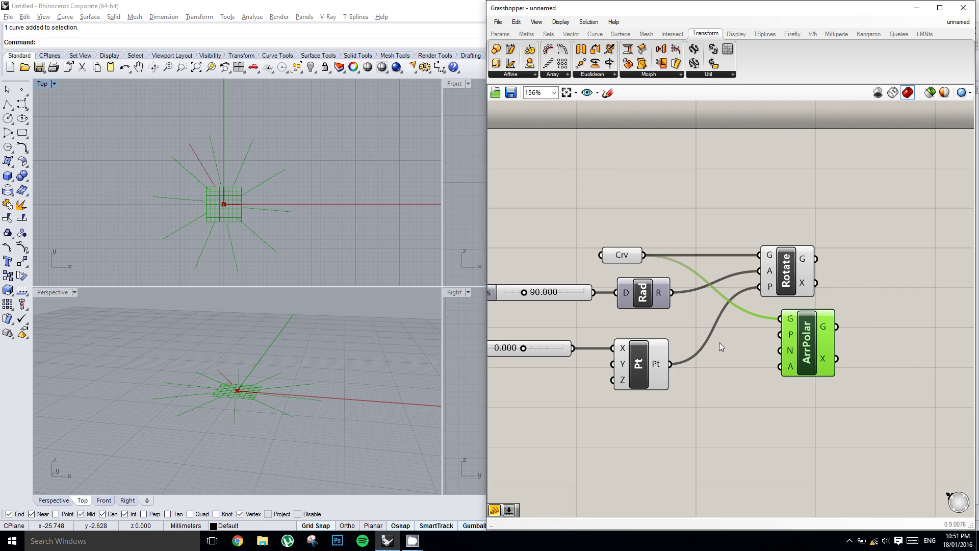
left_click_drag(671, 364, 781, 334)
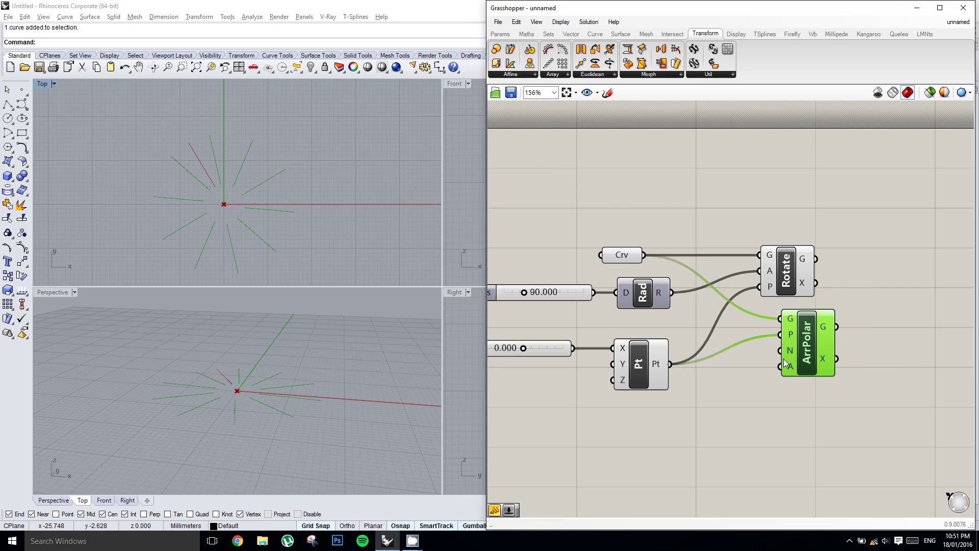
right_click_drag(793, 364, 817, 350)
mouse_move(816, 351)
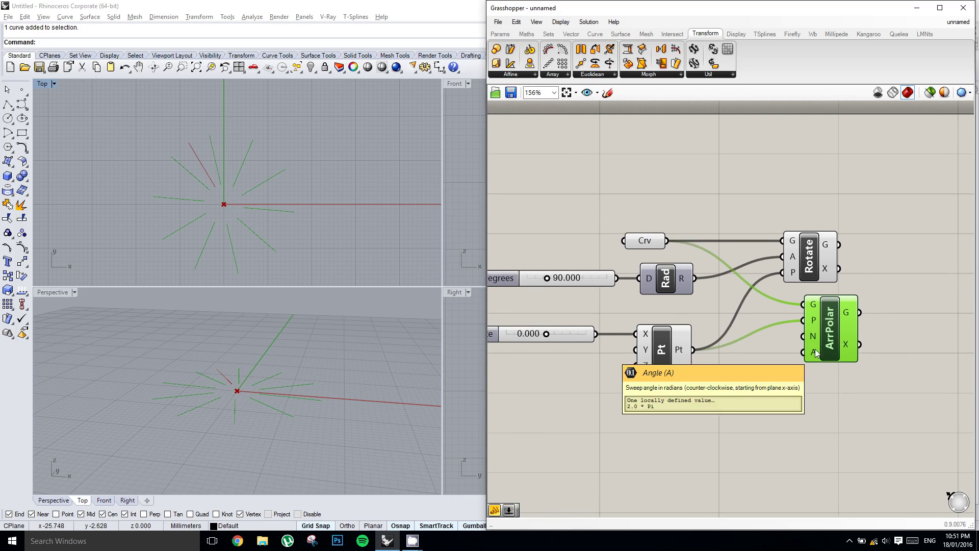
Step: Duplicate the X coordinate slider below Construct Point and set the copy to integer rounding with a maximum of 20
right_click_drag(780, 317, 776, 316)
right_click_drag(713, 325, 742, 279)
left_click(750, 297)
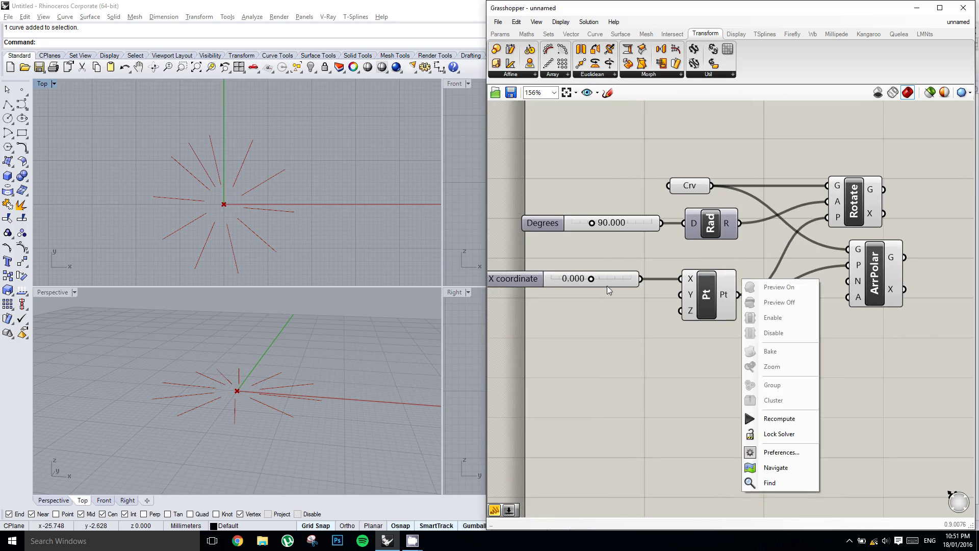
left_click_drag(616, 275, 630, 352, "alt")
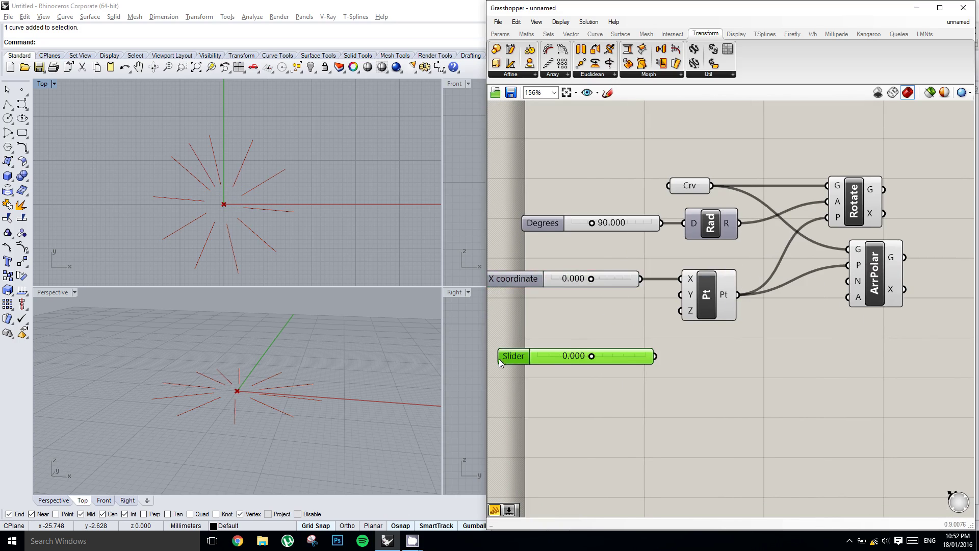
double_click(512, 357)
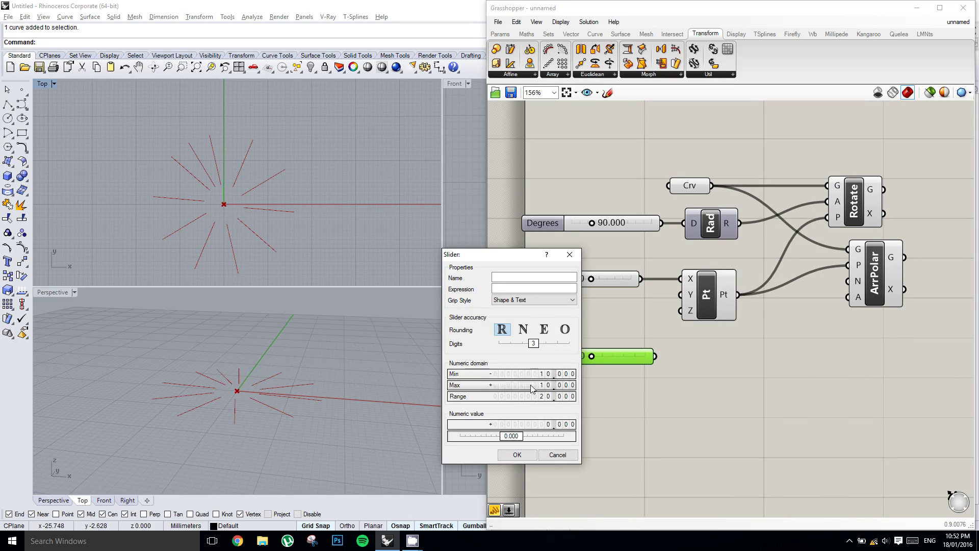
left_click(516, 386)
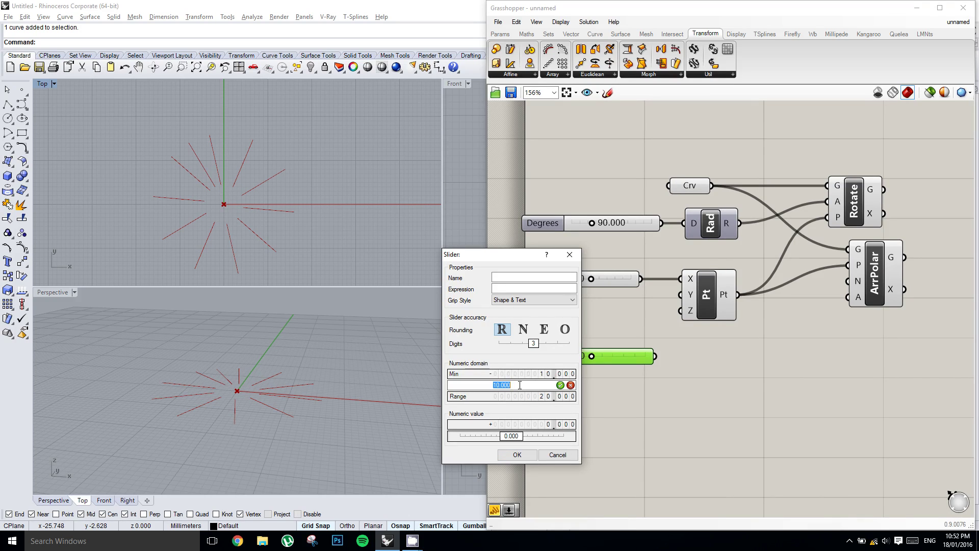
type("20")
left_click(522, 329)
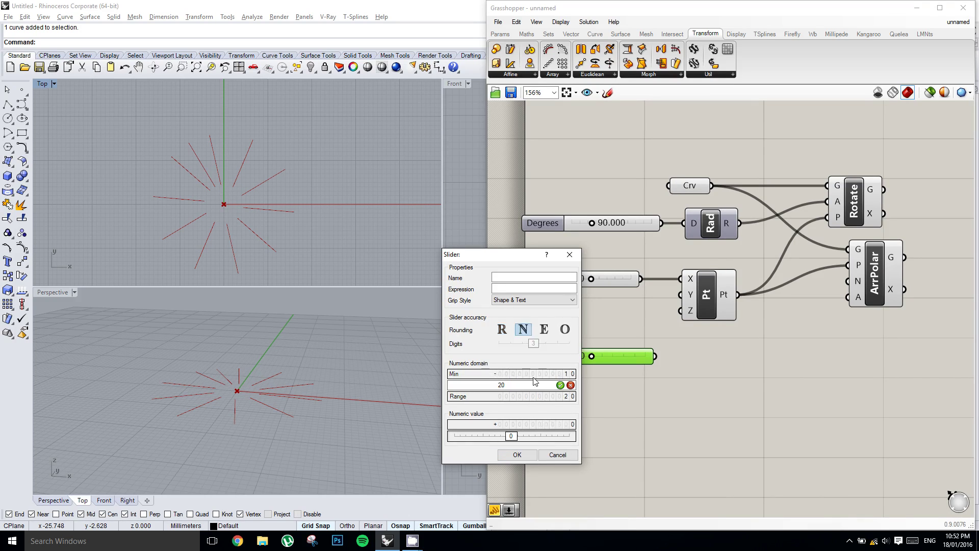
left_click(517, 454)
Step: Connect the integer slider to Polar Array's count input and set it to 13
left_click_drag(655, 355, 847, 281)
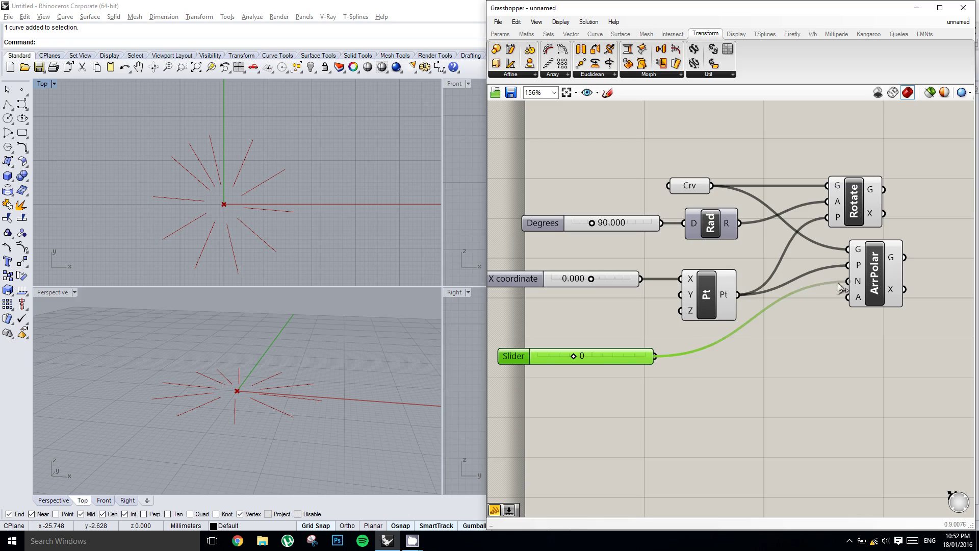
left_click_drag(574, 359, 619, 360)
right_click_drag(814, 308, 797, 310)
left_click(818, 295)
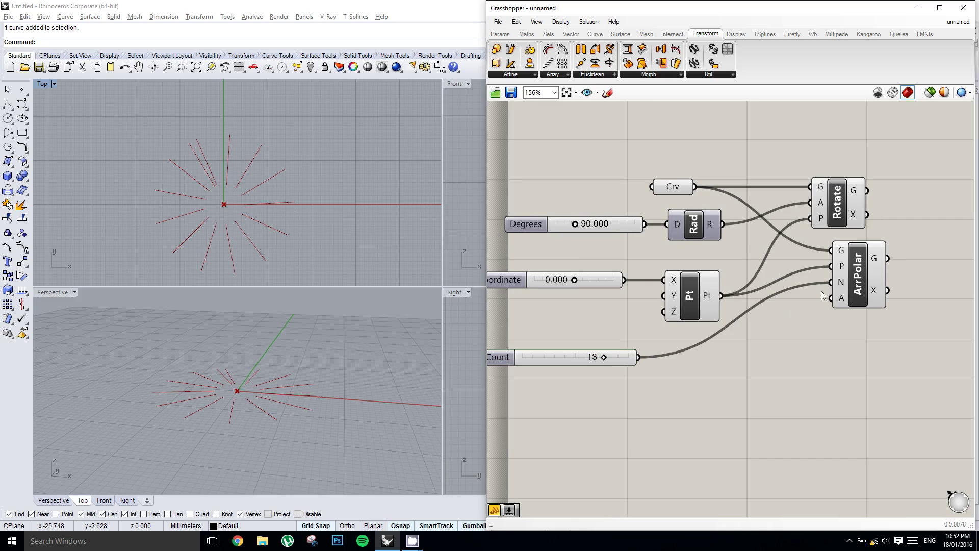
Step: Duplicate the degrees slider with its Radians component below the count slider and connect the copy to Polar Array's angle input
mouse_move(840, 298)
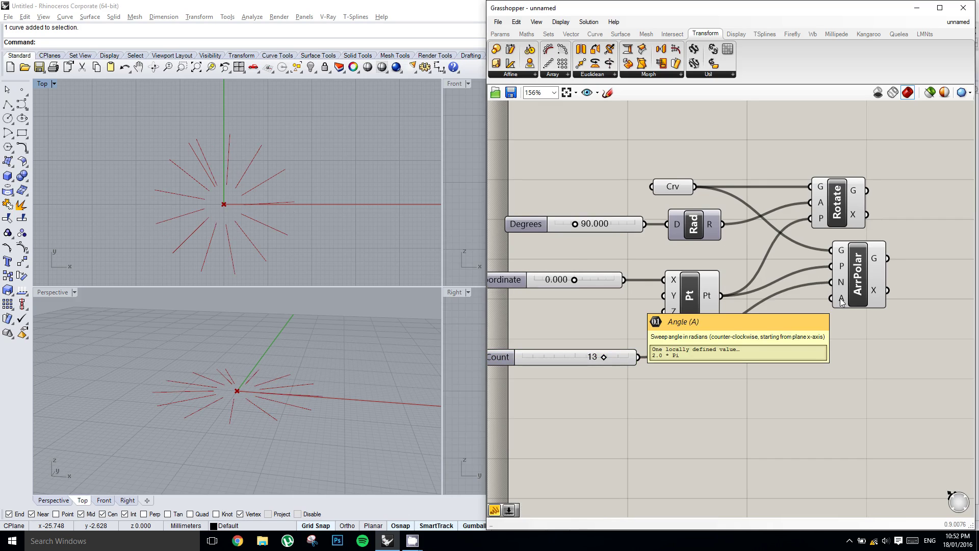
left_click(693, 220)
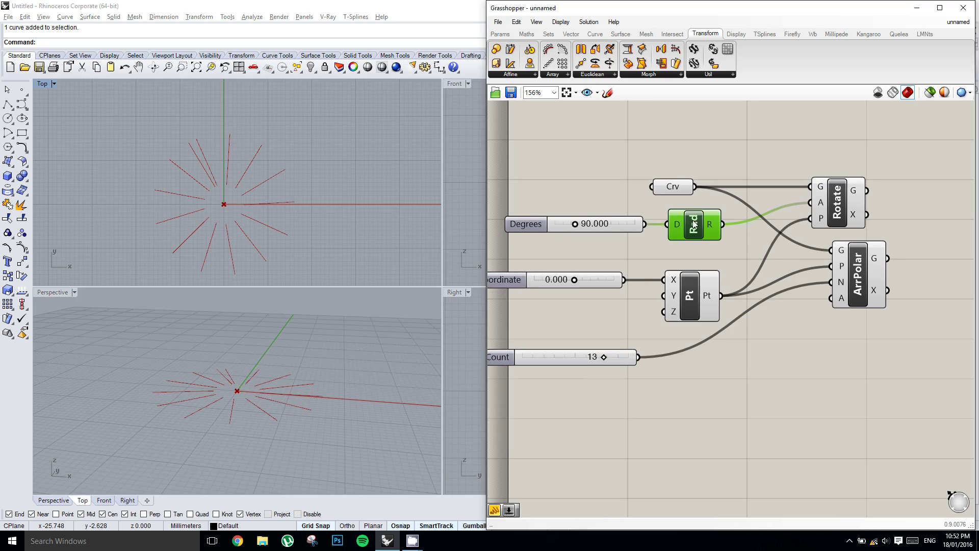
mouse_move(841, 300)
left_click_drag(699, 251, 500, 205)
left_click_drag(684, 224, 834, 305, "alt")
left_click(742, 396)
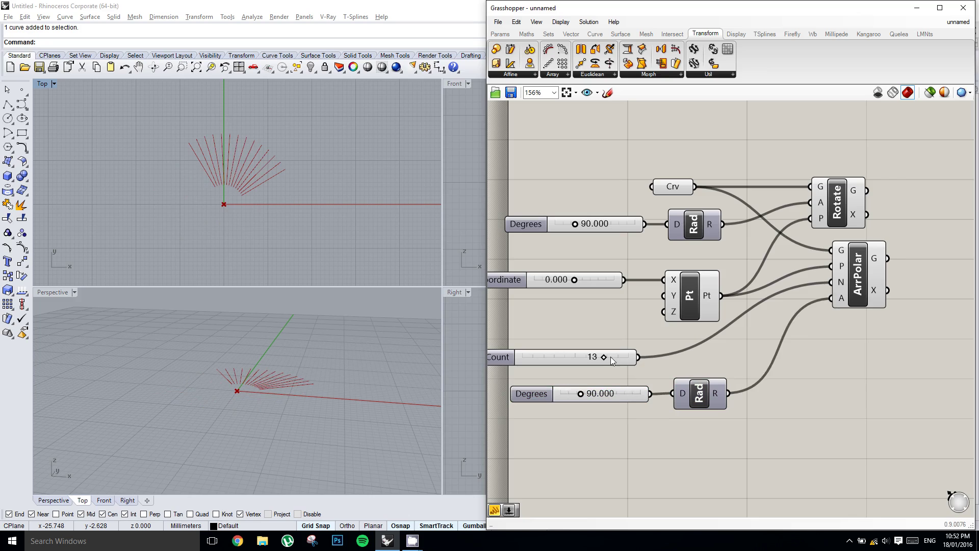
Step: Set the Polar Array's degrees slider to 360
left_click(623, 393)
double_click(623, 394)
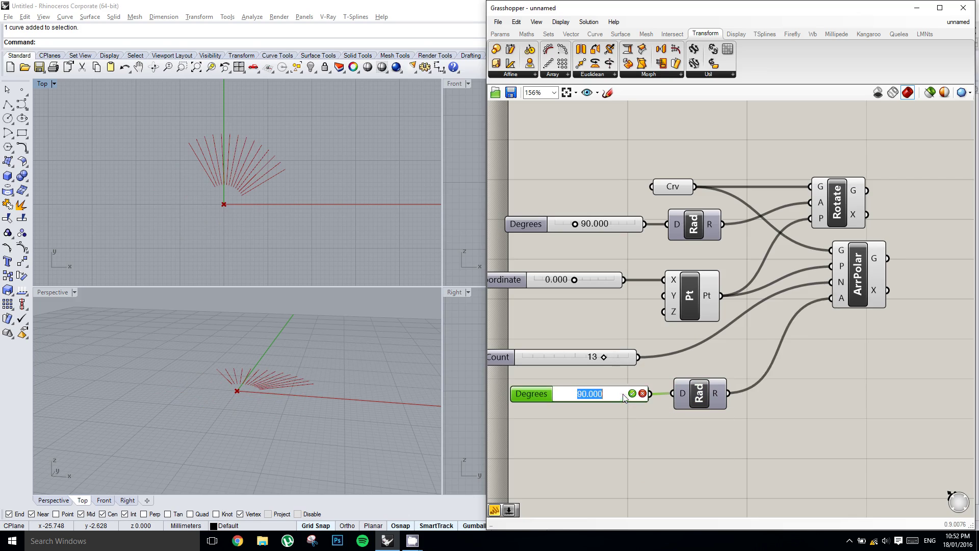
type("360")
key("Return")
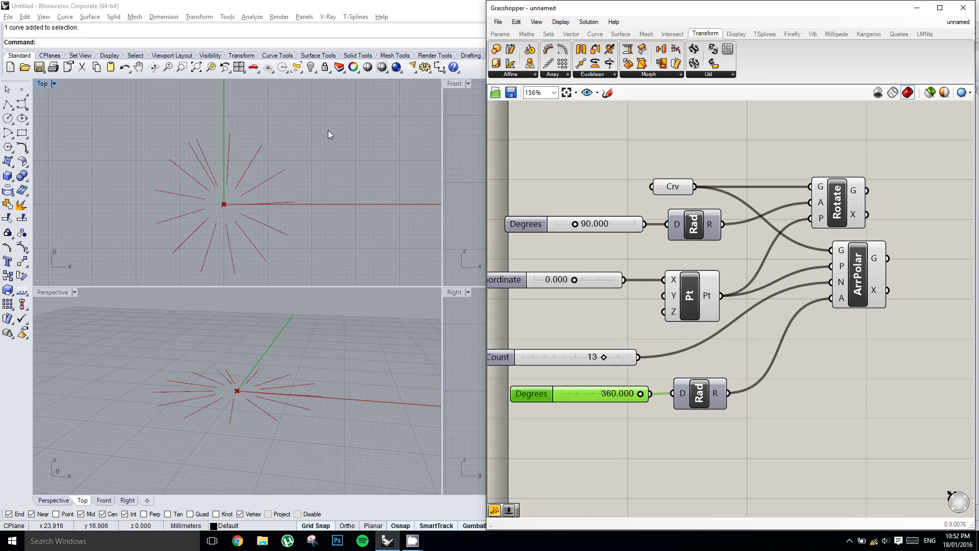
right_click_drag(301, 154, 310, 149)
Step: Turn off the preview of the Rotate component
right_click_drag(758, 257, 737, 260)
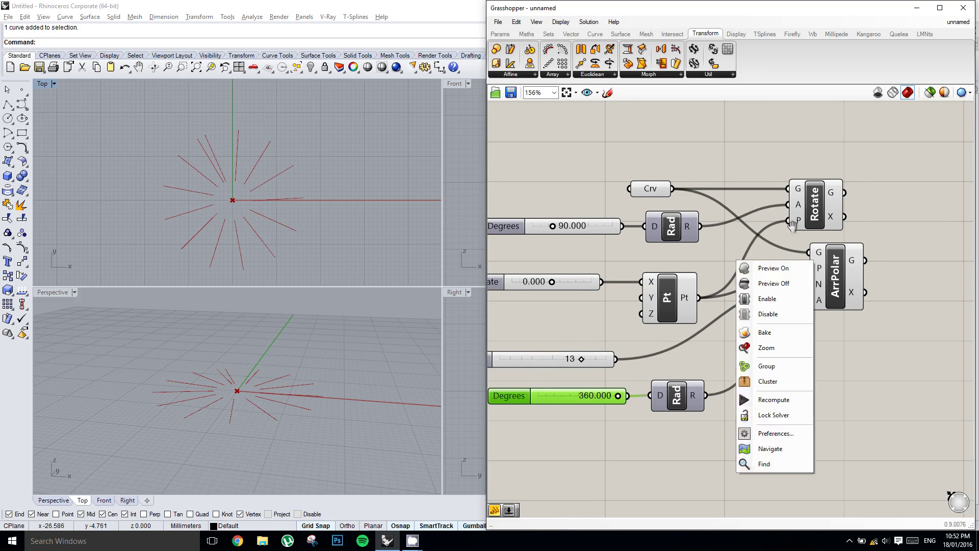
left_click(815, 214)
middle_click(821, 213)
left_click(852, 181)
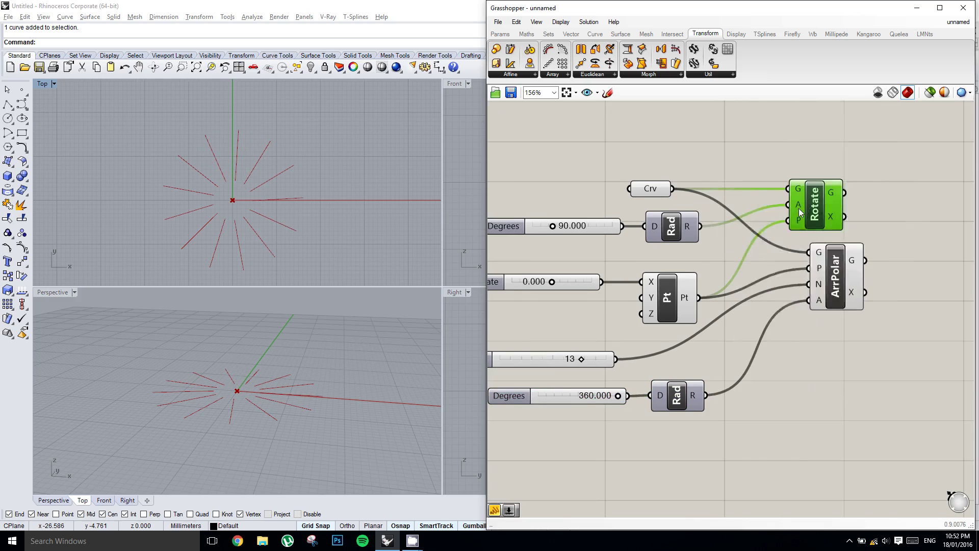
right_click_drag(710, 221, 679, 191)
left_click(731, 286)
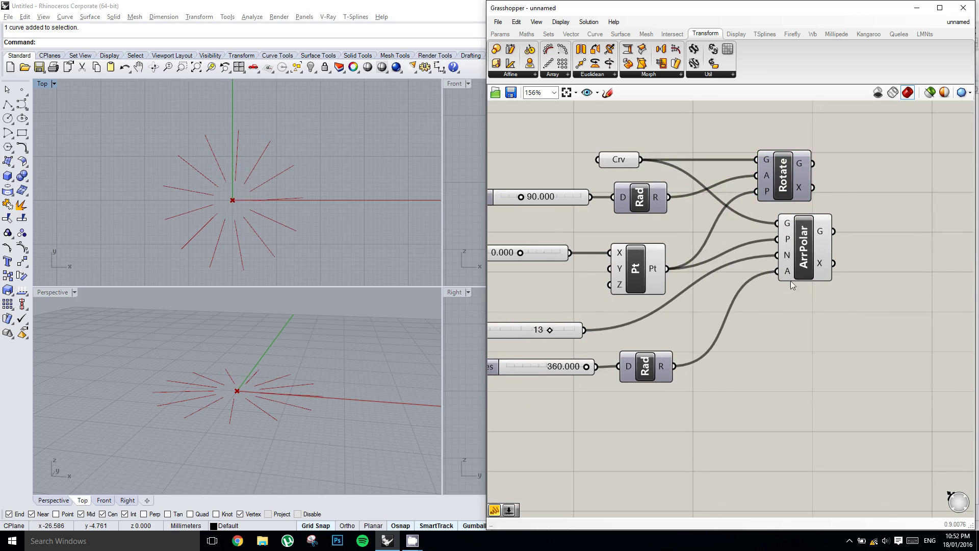
Step: Select all components of the rotate and polar array definition
scroll(791, 284, "down", 2)
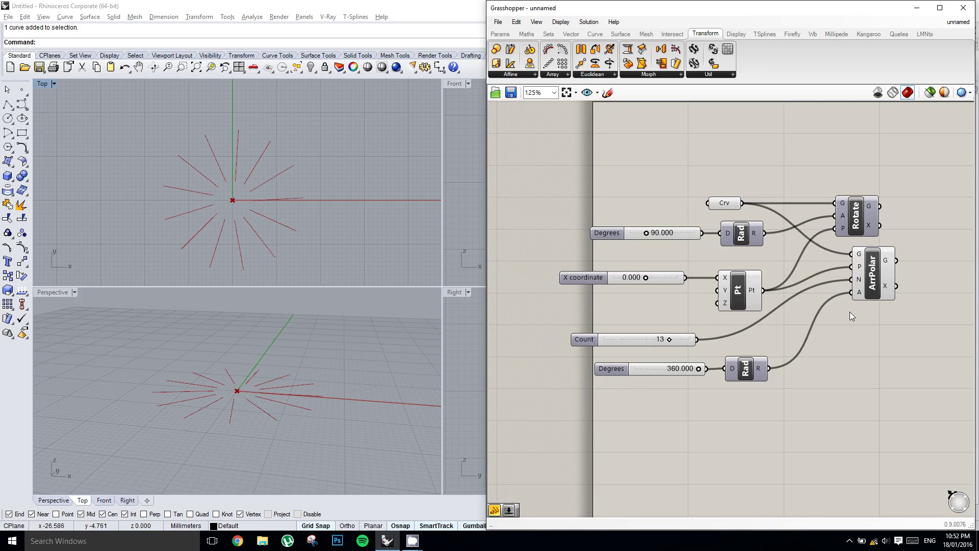
right_click_drag(849, 311, 767, 300)
right_click(828, 308)
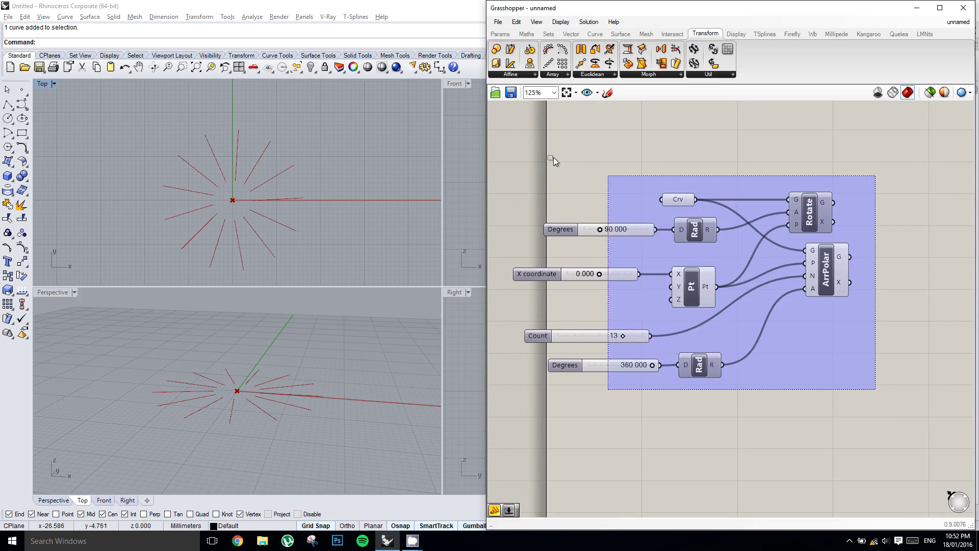